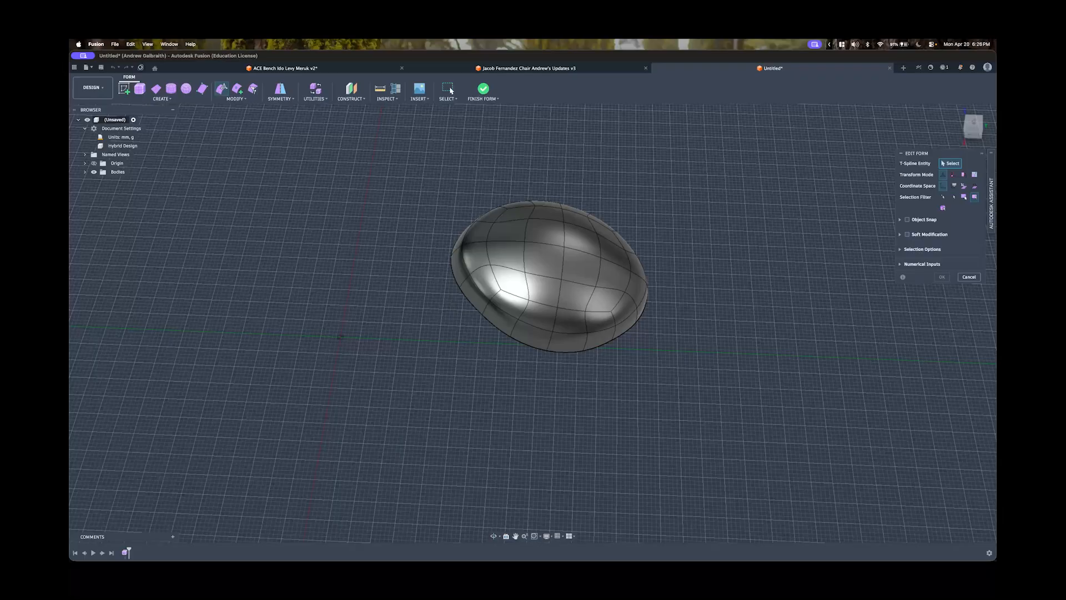
# Select the pebble's bottom rim edge loop and extrude it outward into a flange band, flaring to 1.12.
pyautogui.keyDown('shift'); pyautogui.moveTo(360, 435); pyautogui.dragTo(364, 368, button='middle'); pyautogui.keyUp('shift')
pyautogui.keyDown('shift'); pyautogui.moveTo(479, 315); pyautogui.dragTo(456, 331, button='middle'); pyautogui.keyUp('shift')
pyautogui.doubleClick(476, 331)
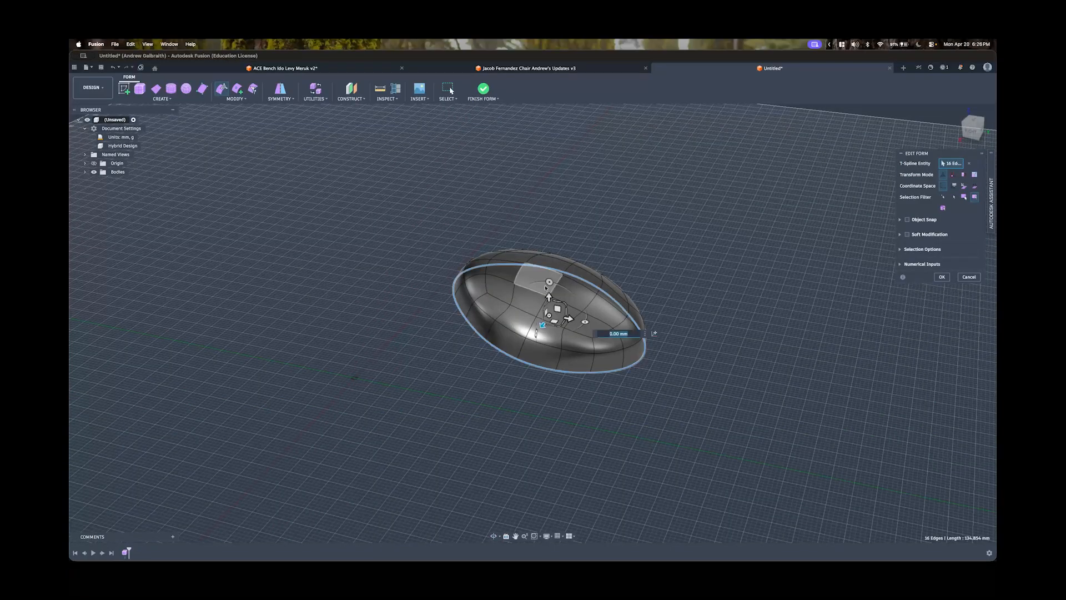
pyautogui.keyDown('shift'); pyautogui.moveTo(546, 287); pyautogui.dragTo(602, 301, button='middle'); pyautogui.keyUp('shift')
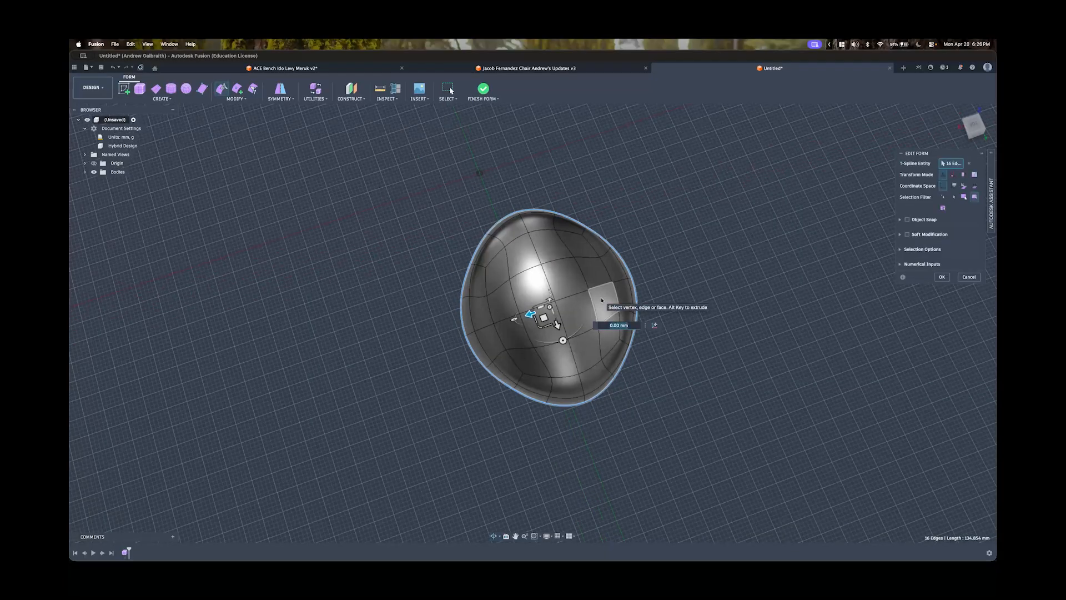
pyautogui.keyDown('shift'); pyautogui.moveTo(460, 332); pyautogui.dragTo(463, 326, button='middle'); pyautogui.keyUp('shift')
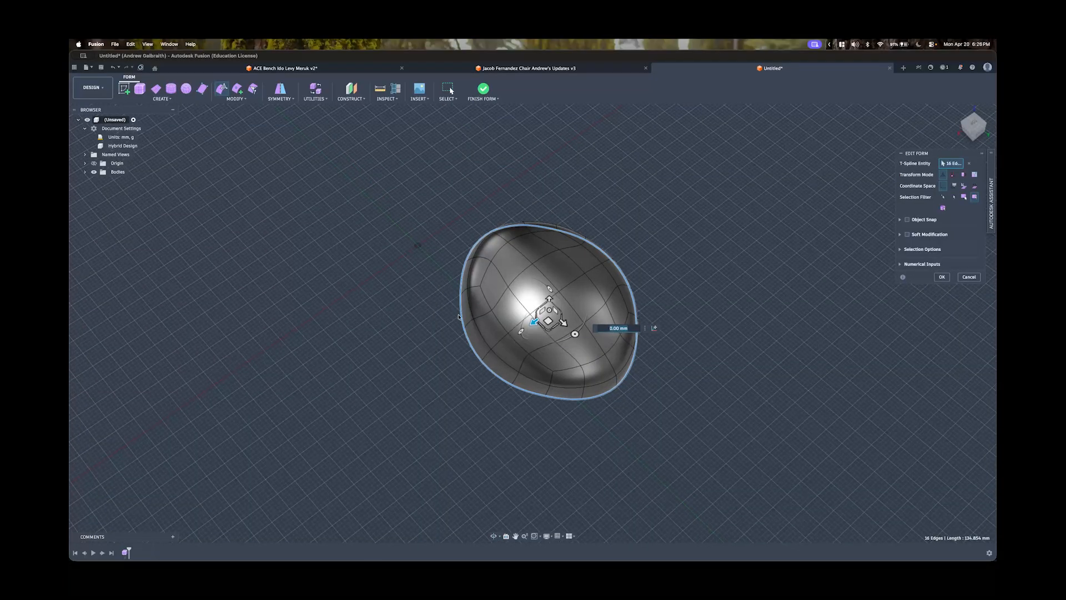
pyautogui.scroll(1, 470, 321)
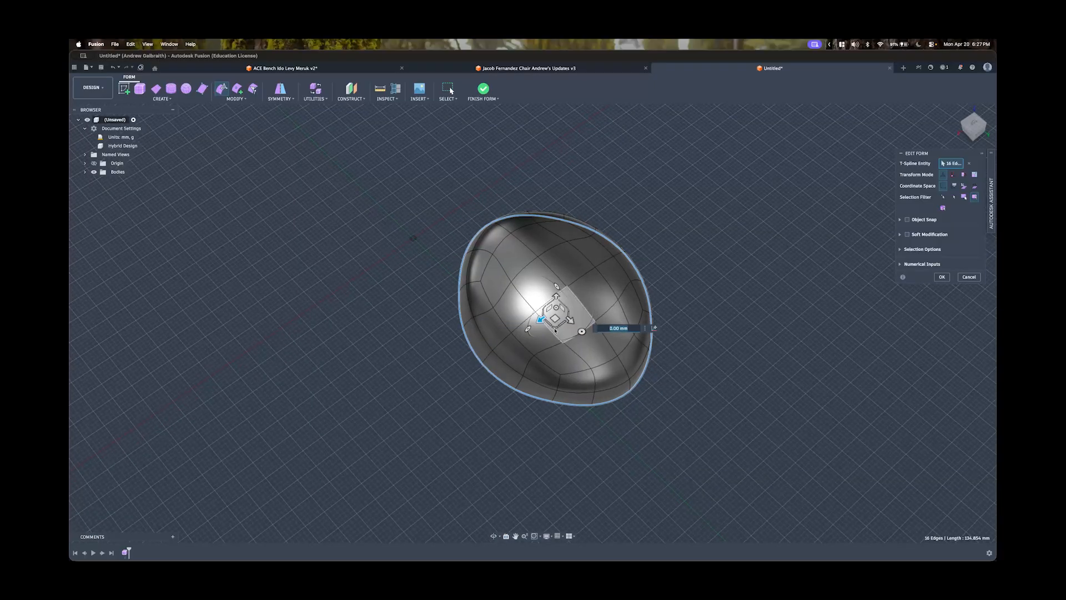
pyautogui.keyDown('alt'); pyautogui.moveTo(555, 329); pyautogui.dragTo(555, 333); pyautogui.keyUp('alt')
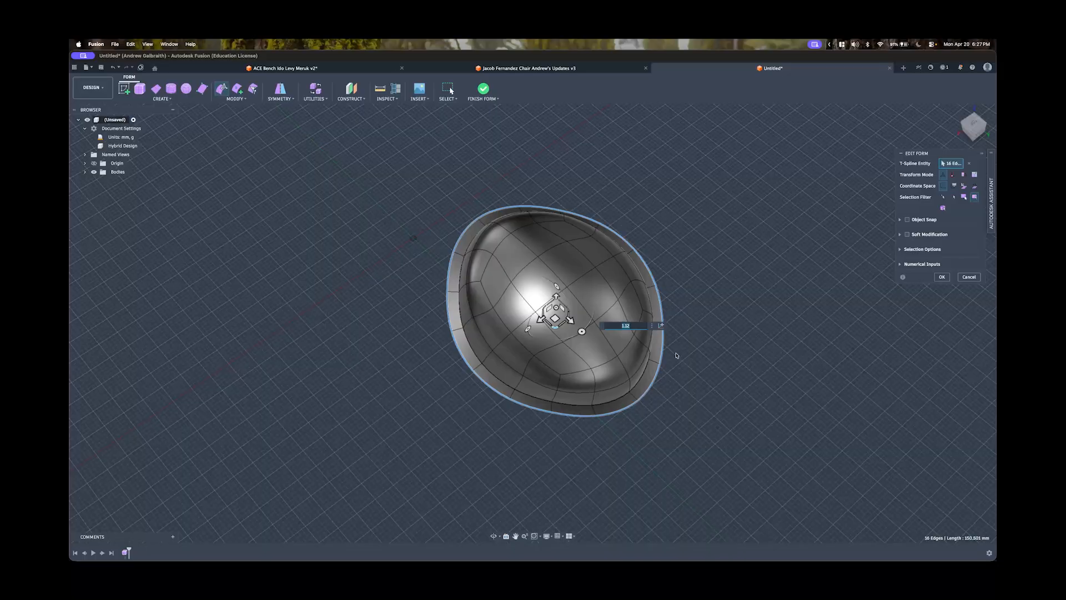
# Scale the rim edge loop inward to 0.936 with a 1.90 mm offset, forming a stepped lip.
pyautogui.moveTo(536, 347)
pyautogui.keyDown('shift'); pyautogui.mouseDown(button='middle')
pyautogui.moveTo(533, 300)
pyautogui.moveTo(518, 344)
pyautogui.moveTo(541, 329)
pyautogui.mouseUp(button='middle'); pyautogui.keyUp('shift')
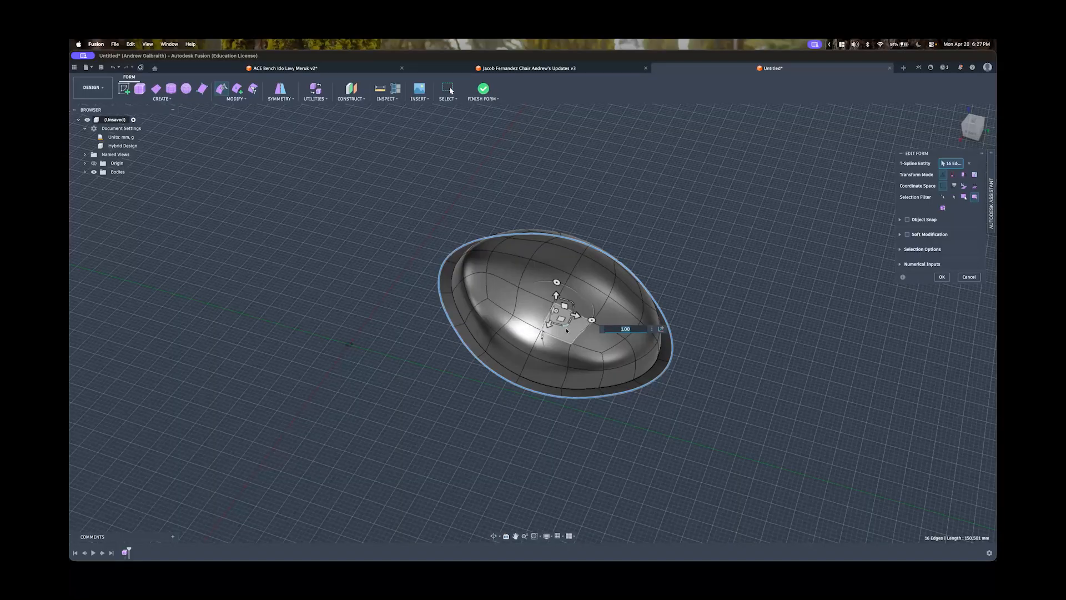
pyautogui.scroll(5, 465, 334)
pyautogui.moveTo(465, 339)
pyautogui.keyDown('shift'); pyautogui.mouseDown(button='middle')
pyautogui.moveTo(451, 276)
pyautogui.moveTo(463, 325)
pyautogui.moveTo(436, 318)
pyautogui.moveTo(463, 336)
pyautogui.mouseUp(button='middle'); pyautogui.keyUp('shift')
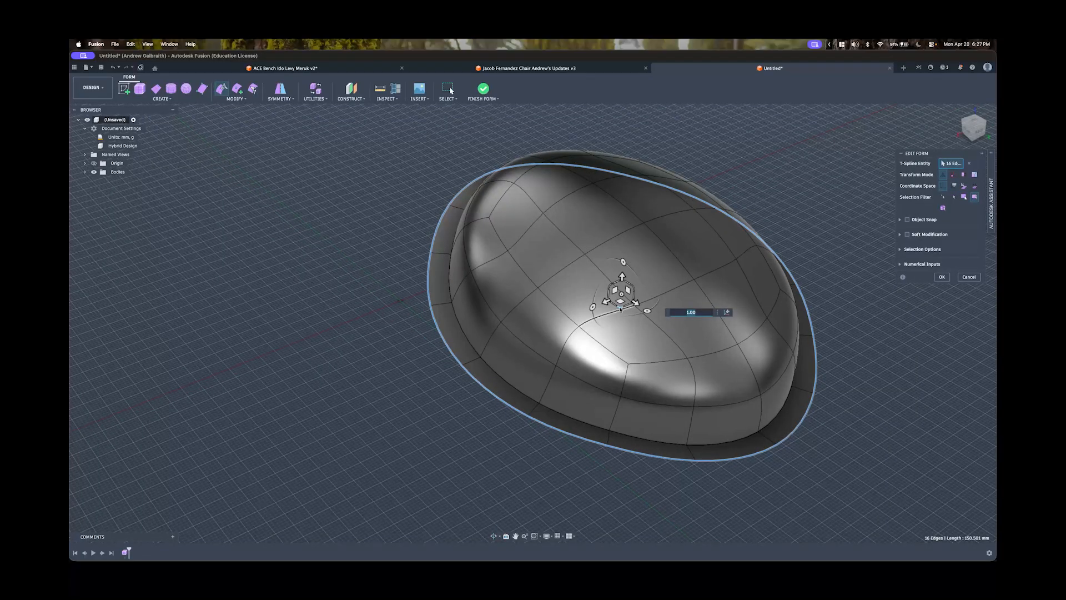
pyautogui.moveTo(620, 308); pyautogui.dragTo(445, 331)
# Pull the top of the shell upward so the dome stands taller.
pyautogui.moveTo(445, 331)
pyautogui.keyDown('shift'); pyautogui.mouseDown(button='middle')
pyautogui.moveTo(452, 311)
pyautogui.moveTo(446, 327)
pyautogui.mouseUp(button='middle'); pyautogui.keyUp('shift')
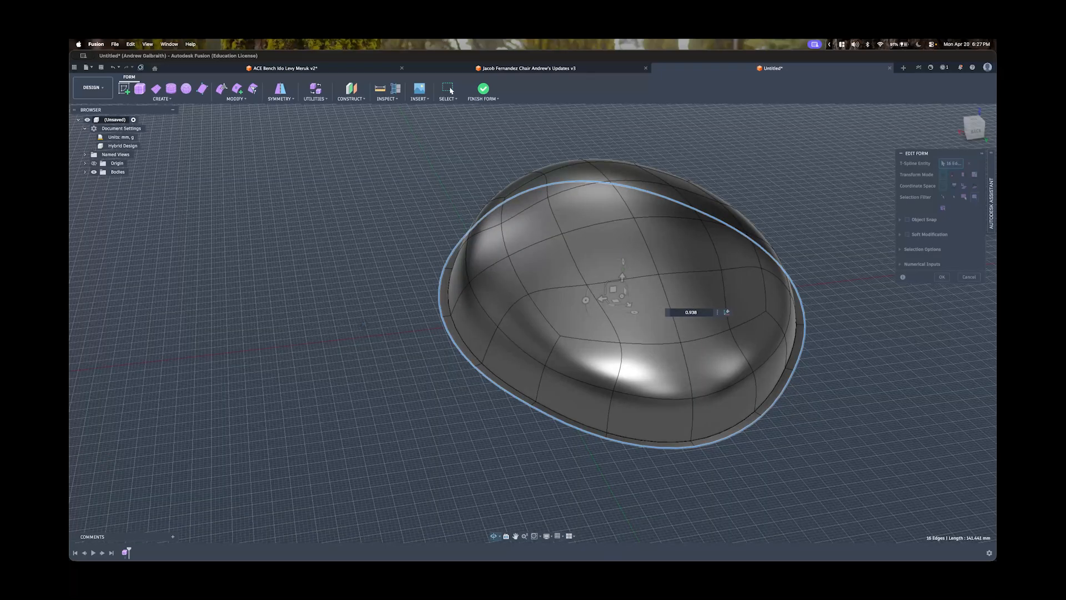
pyautogui.keyDown('shift'); pyautogui.moveTo(362, 327); pyautogui.dragTo(364, 345, button='middle'); pyautogui.keyUp('shift')
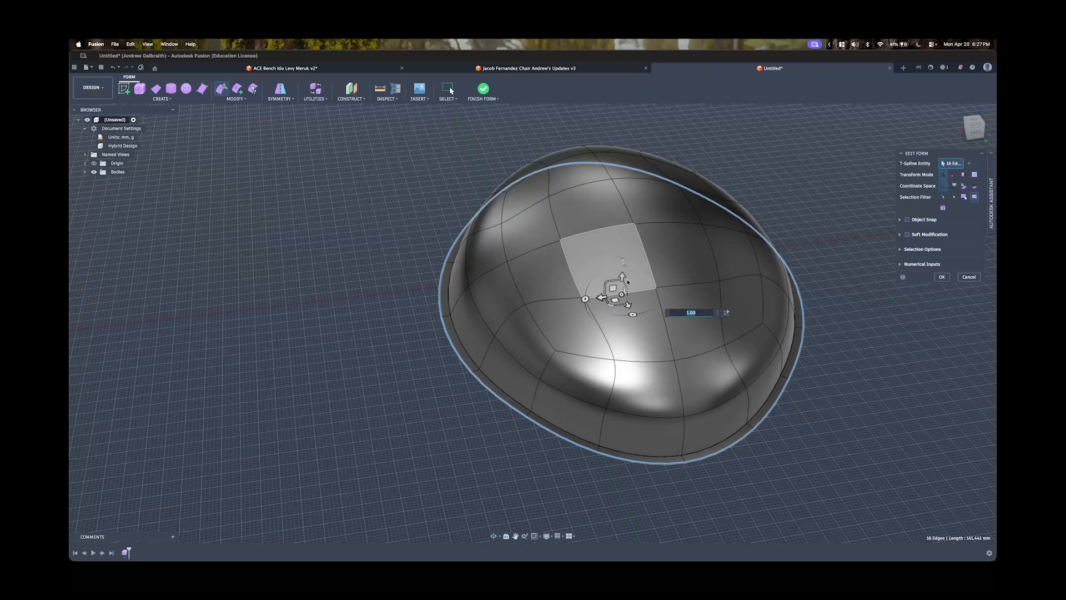
pyautogui.moveTo(622, 276); pyautogui.dragTo(622, 265)
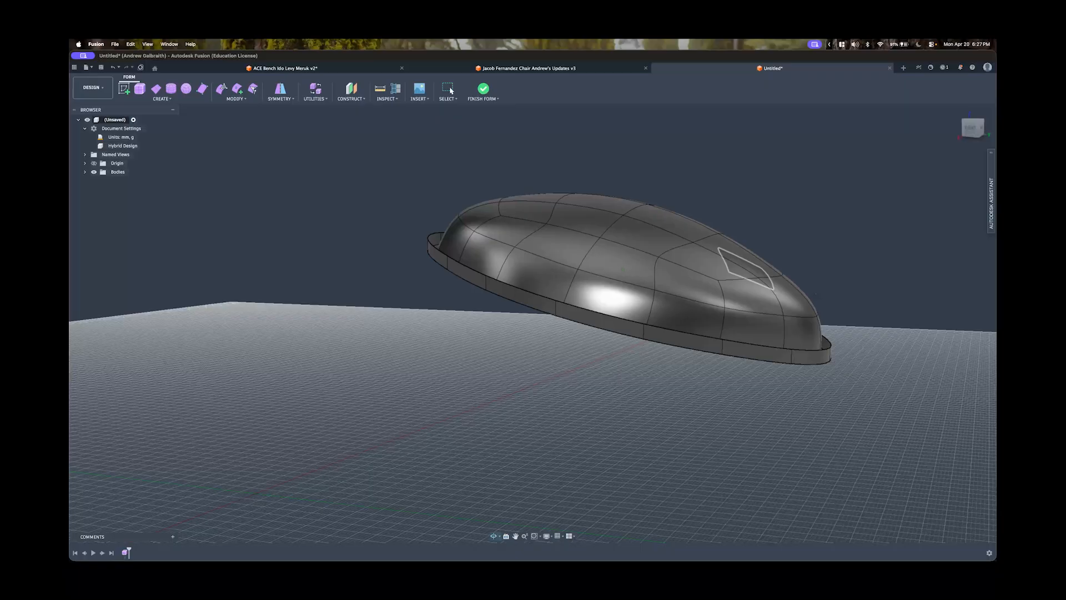
# Orbit and zoom out to view the whole flanged pebble shell near the grid centre.
pyautogui.keyDown('shift'); pyautogui.moveTo(815, 294); pyautogui.dragTo(386, 306, button='middle'); pyautogui.keyUp('shift')
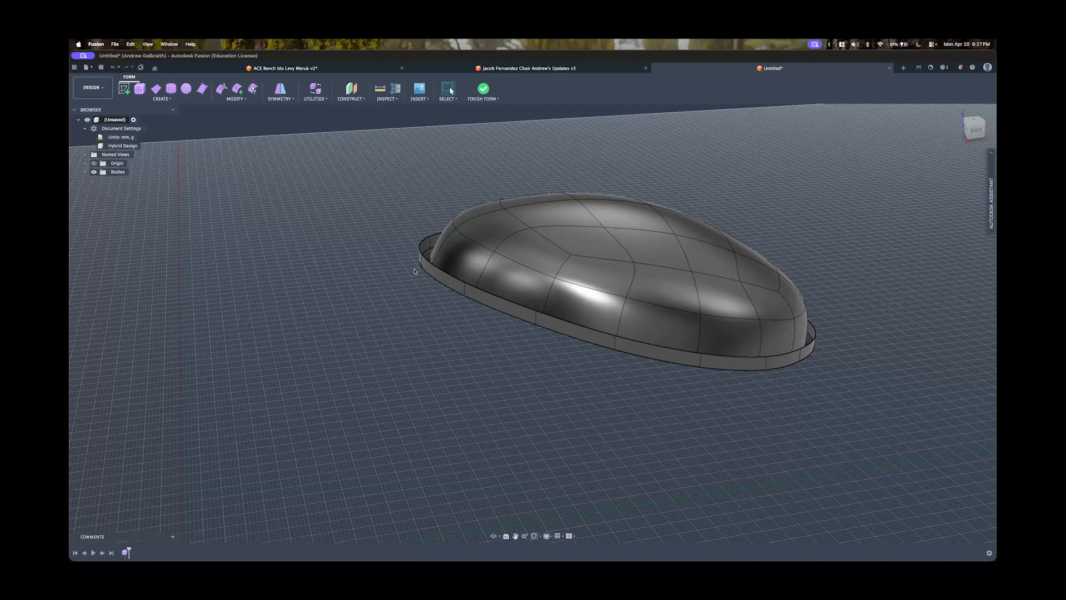
pyautogui.scroll(-8, 414, 271)
pyautogui.keyDown('shift'); pyautogui.moveTo(414, 272); pyautogui.dragTo(380, 257, button='middle'); pyautogui.keyUp('shift')
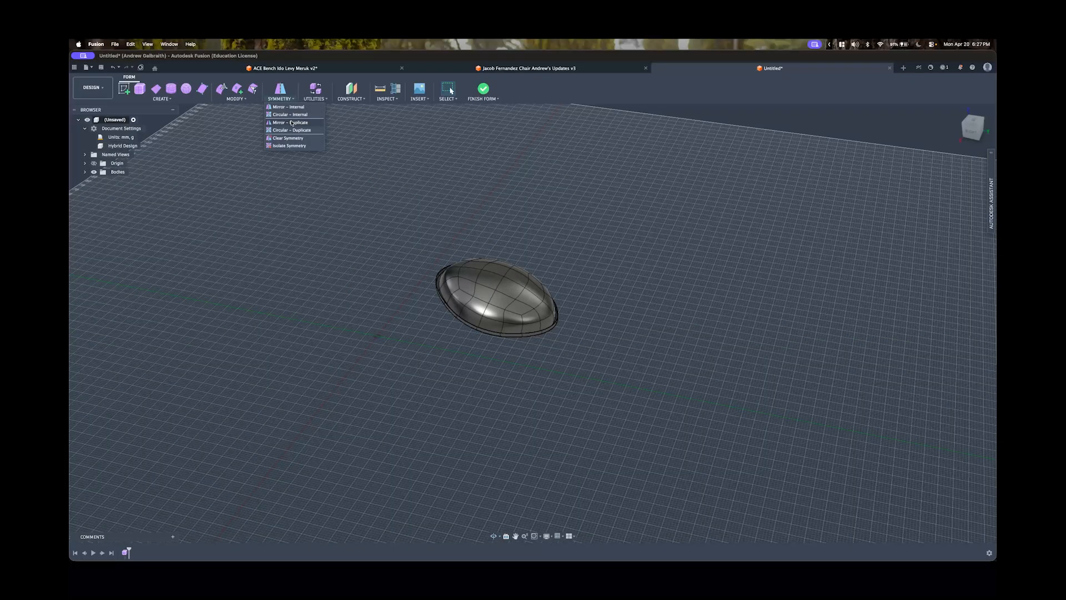
# Mirror-duplicate the pebble shell across the origin plane to make a matching dome beside it.
pyautogui.click(291, 122)
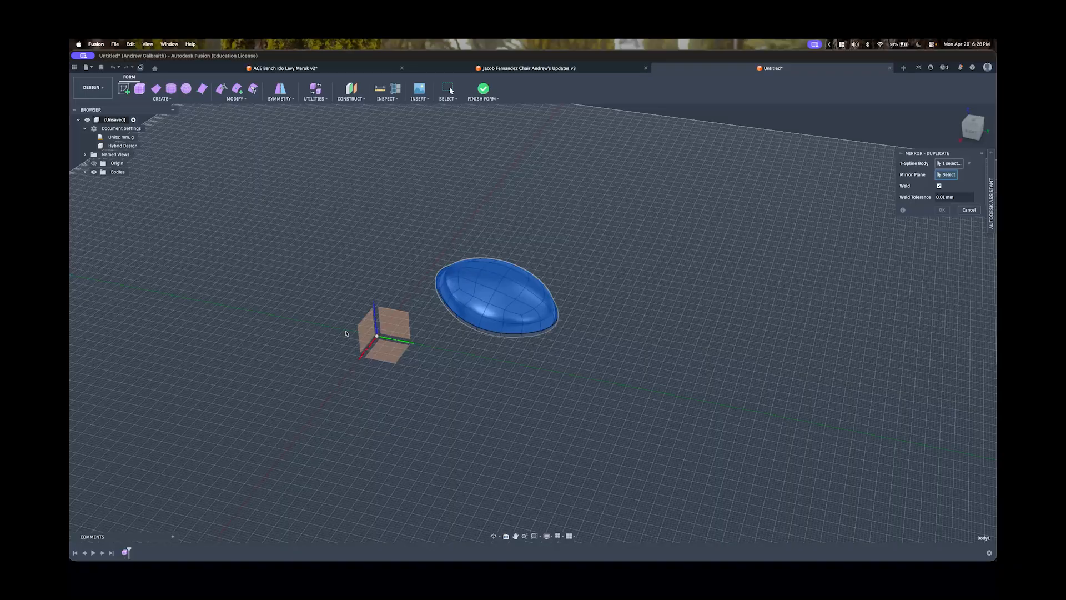
pyautogui.click(367, 332)
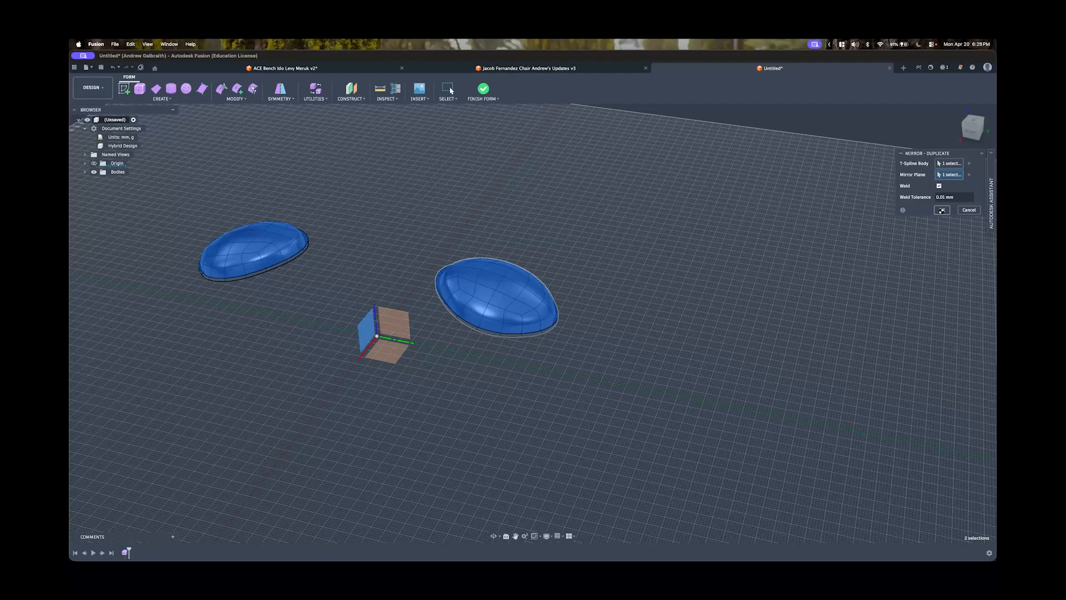
pyautogui.click(941, 210)
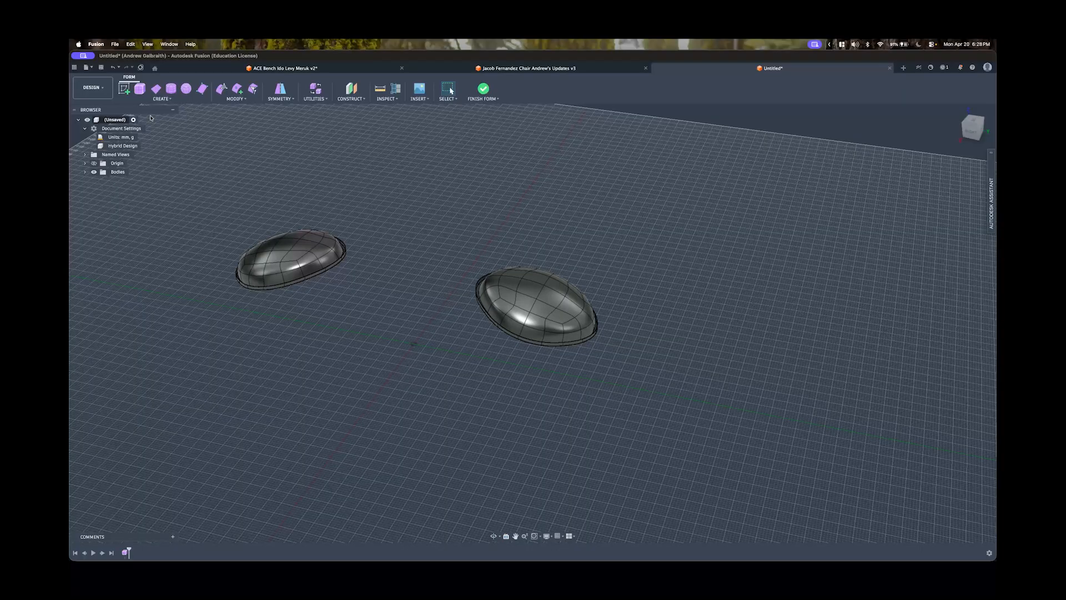
pyautogui.click(186, 88)
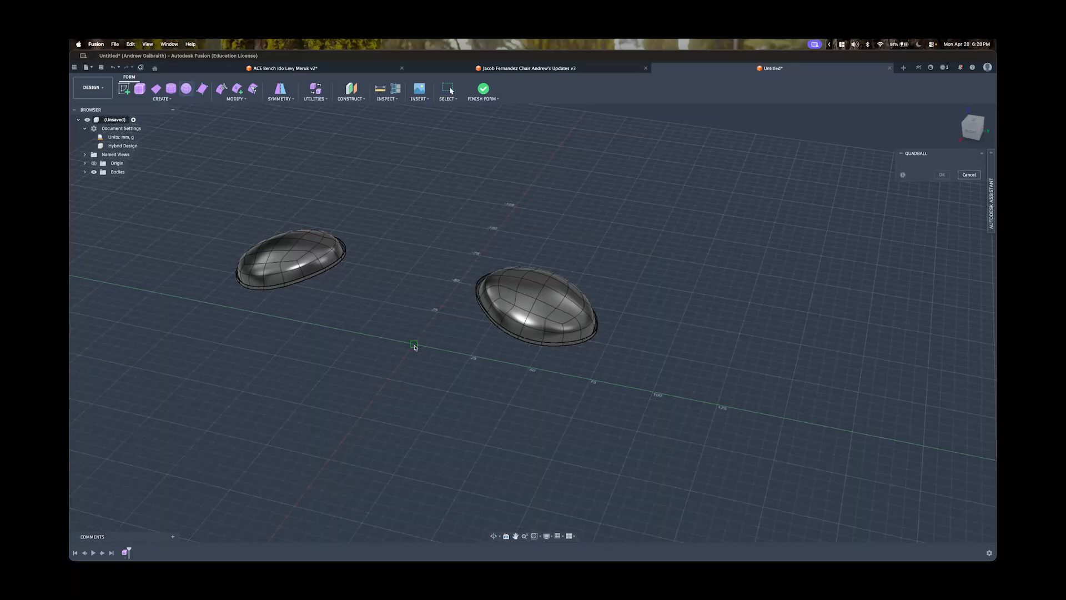
# Place a QuadBall sphere at the origin between the two domes and select one of its faces.
pyautogui.click(414, 345)
pyautogui.click(943, 198)
pyautogui.keyDown('shift'); pyautogui.moveTo(418, 414); pyautogui.dragTo(421, 340, button='middle'); pyautogui.keyUp('shift')
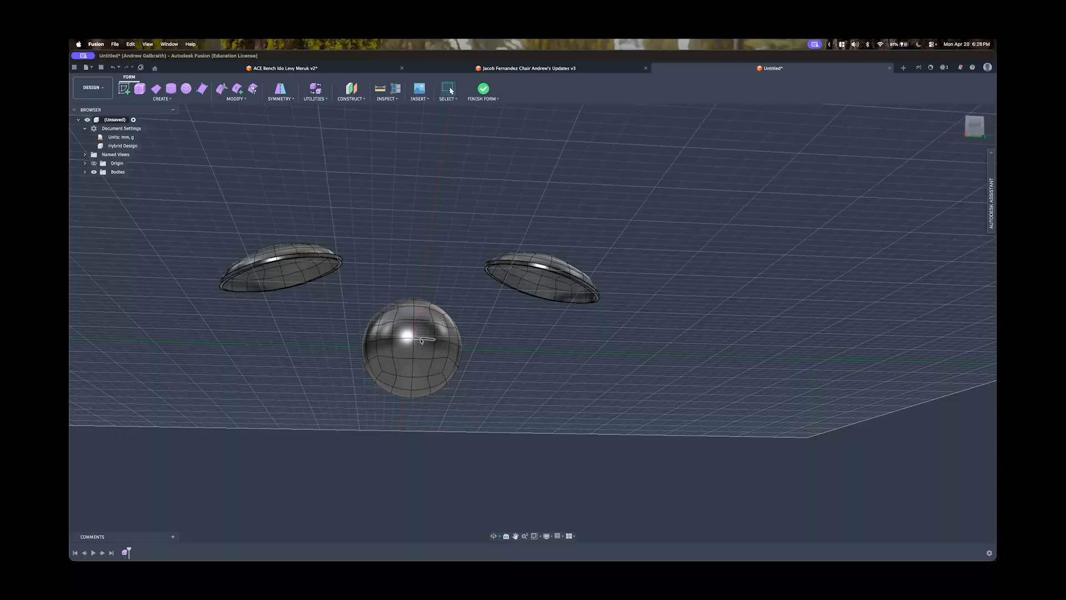
pyautogui.keyDown('shift'); pyautogui.moveTo(421, 340); pyautogui.dragTo(389, 340, button='middle'); pyautogui.keyUp('shift')
pyautogui.click(387, 340)
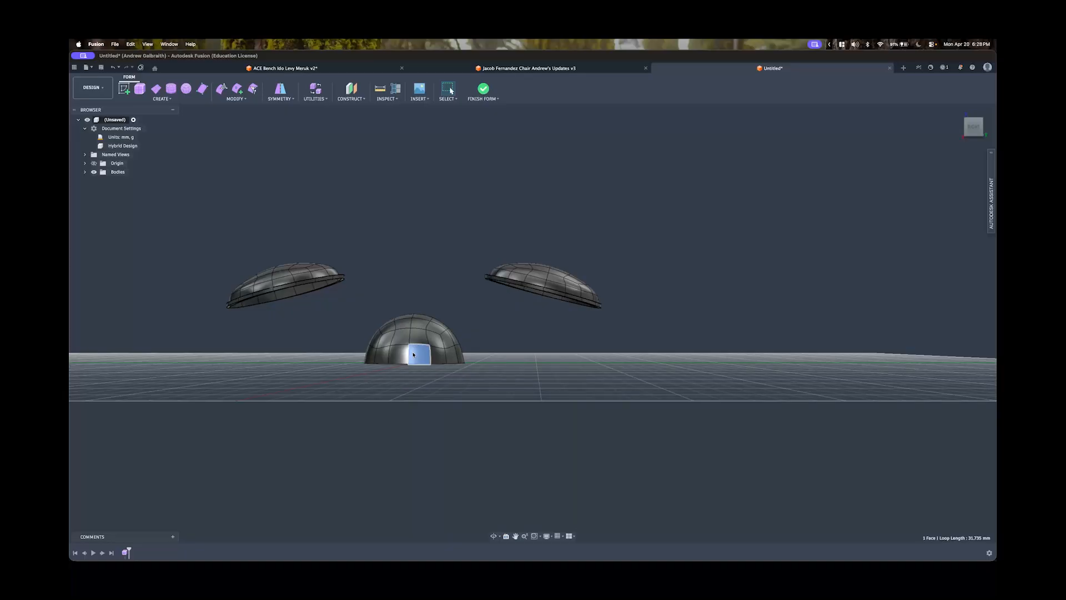
# Raise the sphere body to 37 mm and flatten it vertically to 0.627 scale.
pyautogui.doubleClick(413, 355)
pyautogui.press('m')
pyautogui.moveTo(421, 323); pyautogui.dragTo(415, 282)
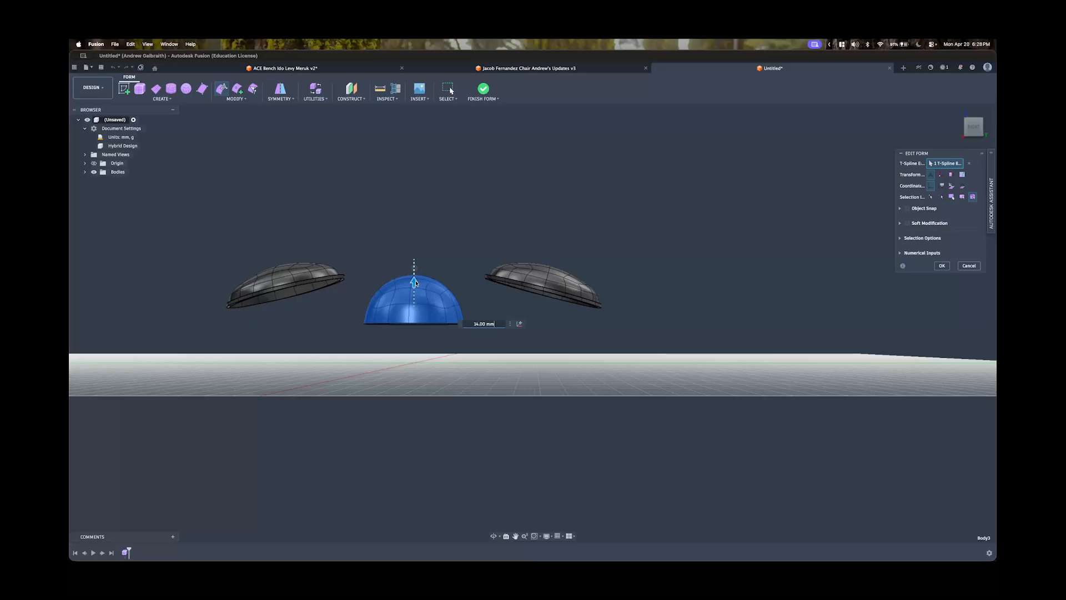
pyautogui.moveTo(415, 282); pyautogui.dragTo(887, 230)
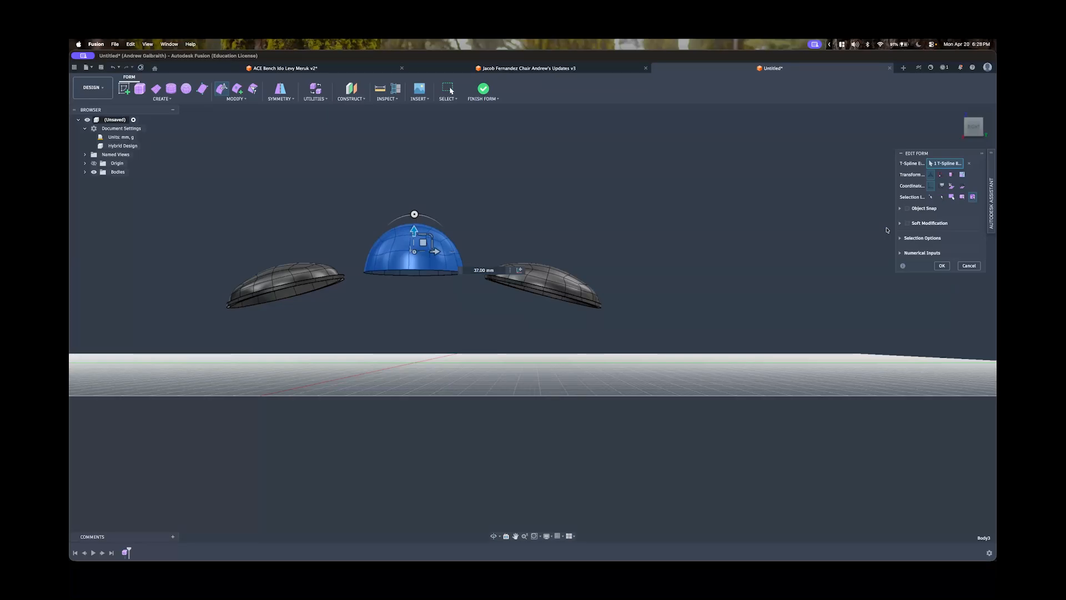
pyautogui.moveTo(415, 234); pyautogui.dragTo(422, 245)
pyautogui.moveTo(422, 245)
pyautogui.keyDown('shift'); pyautogui.mouseDown(button='middle')
pyautogui.moveTo(430, 283)
pyautogui.moveTo(423, 258)
pyautogui.mouseUp(button='middle'); pyautogui.keyUp('shift')
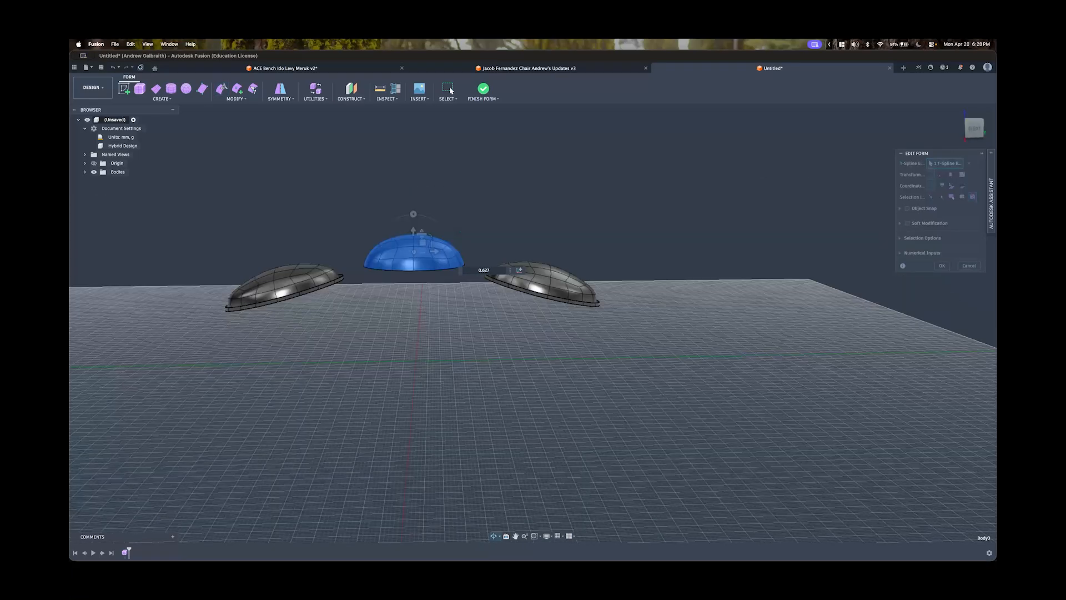
pyautogui.keyDown('shift'); pyautogui.moveTo(807, 258); pyautogui.dragTo(808, 268, button='middle'); pyautogui.keyUp('shift')
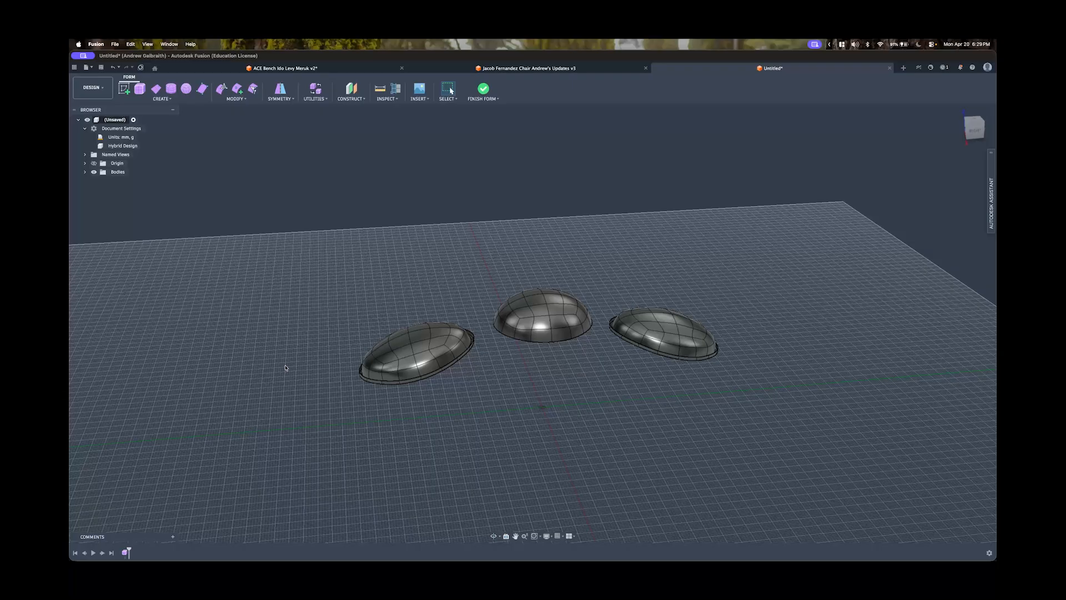
# Undo and redo the middle dome's flattening, then orbit to a top-down view of the domes.
pyautogui.press('super+z')
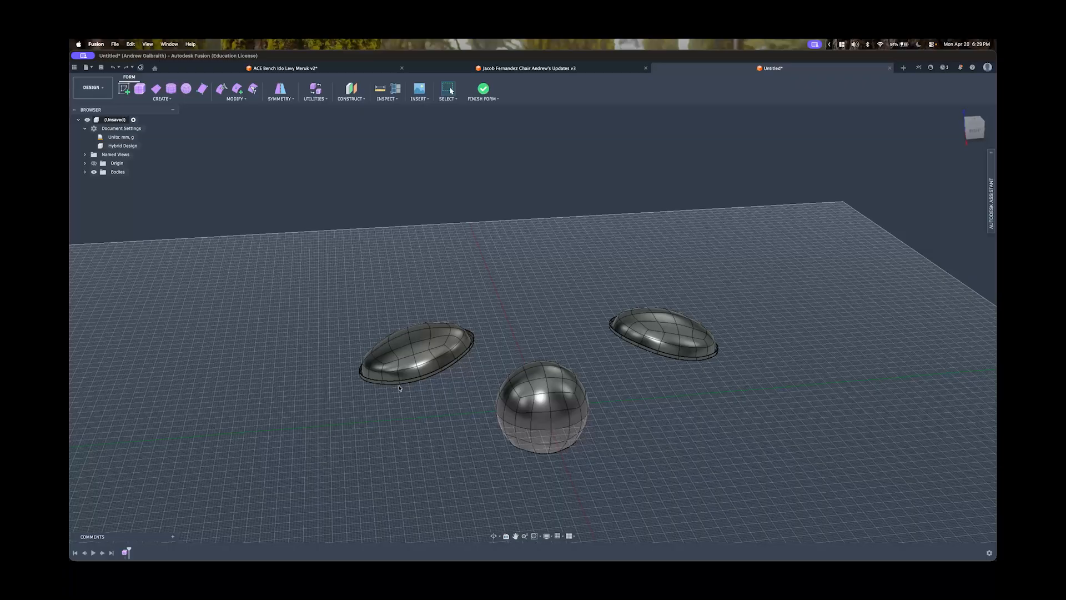
pyautogui.press('super+shift+z')
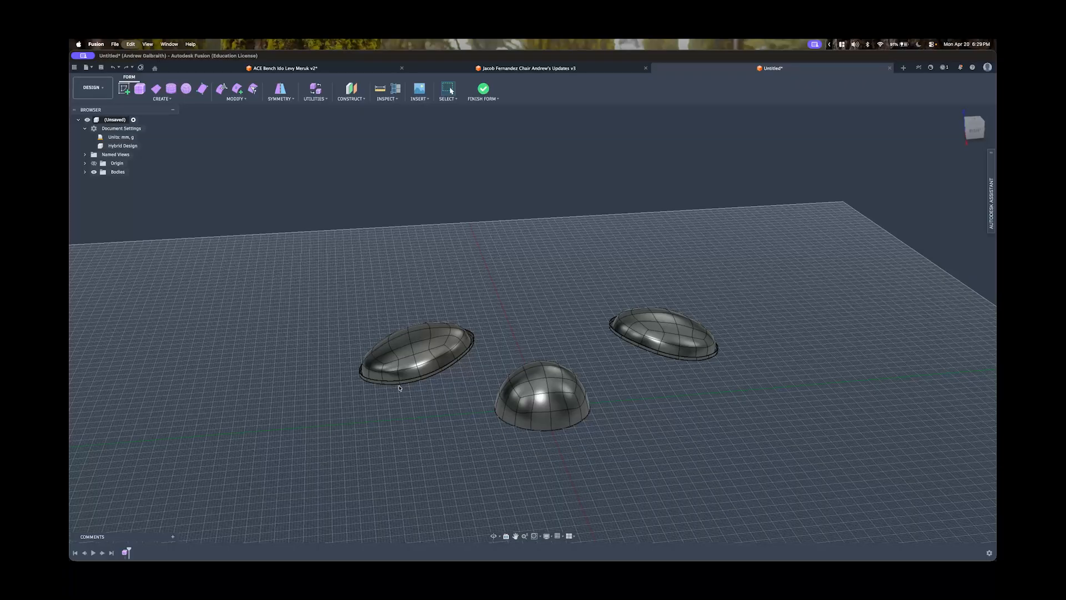
pyautogui.keyDown('shift'); pyautogui.moveTo(399, 388); pyautogui.dragTo(410, 311, button='middle'); pyautogui.keyUp('shift')
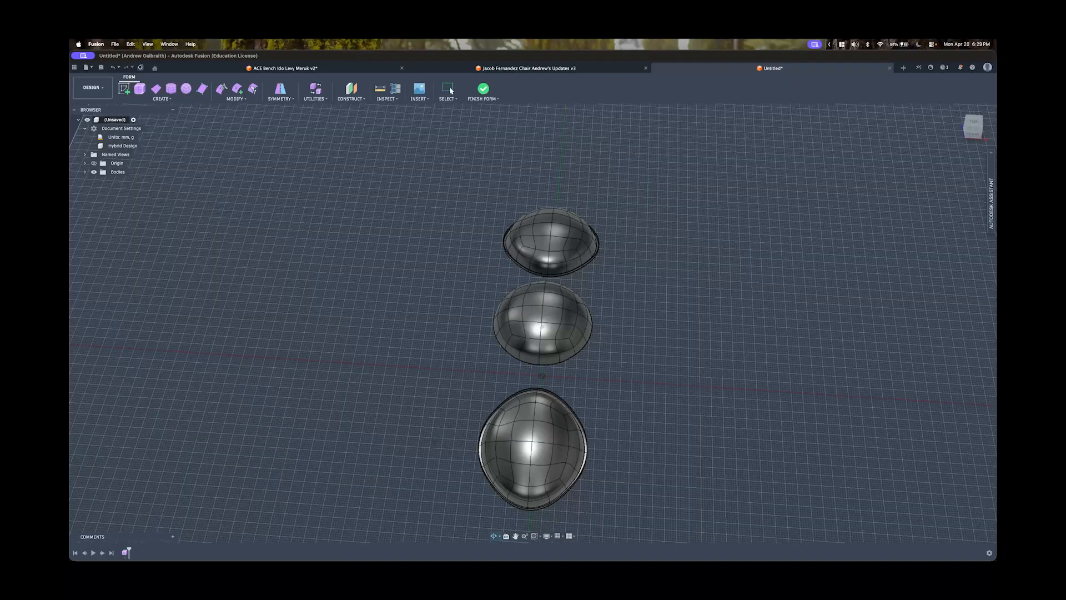
pyautogui.keyDown('shift'); pyautogui.moveTo(436, 442); pyautogui.dragTo(448, 442, button='middle'); pyautogui.keyUp('shift')
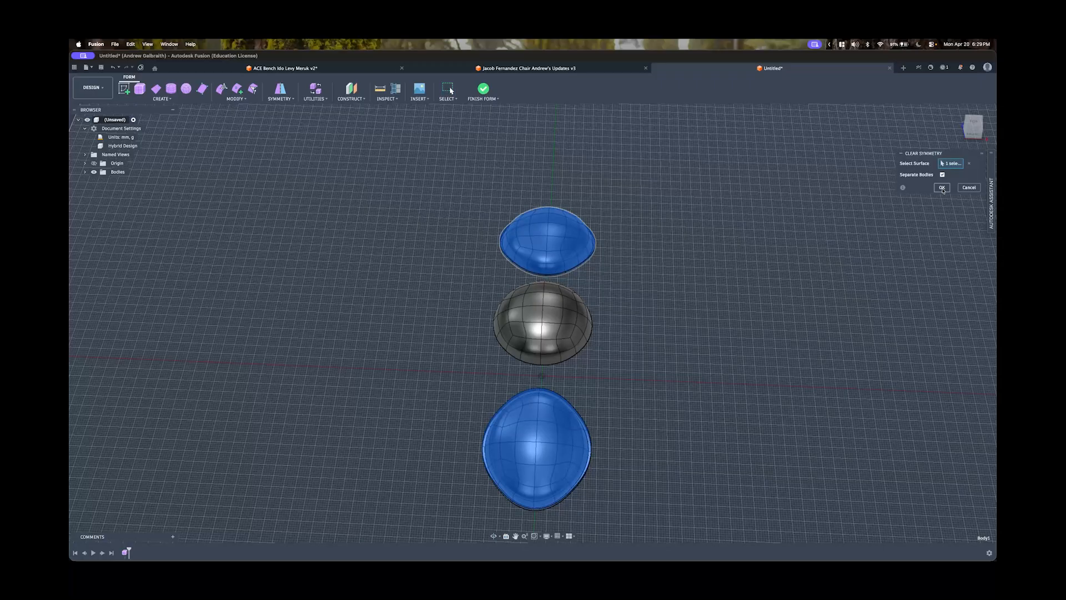
# Clear the symmetry, then with Soft Modification stretch the upper dome into an elongated oval pebble.
pyautogui.click(942, 188)
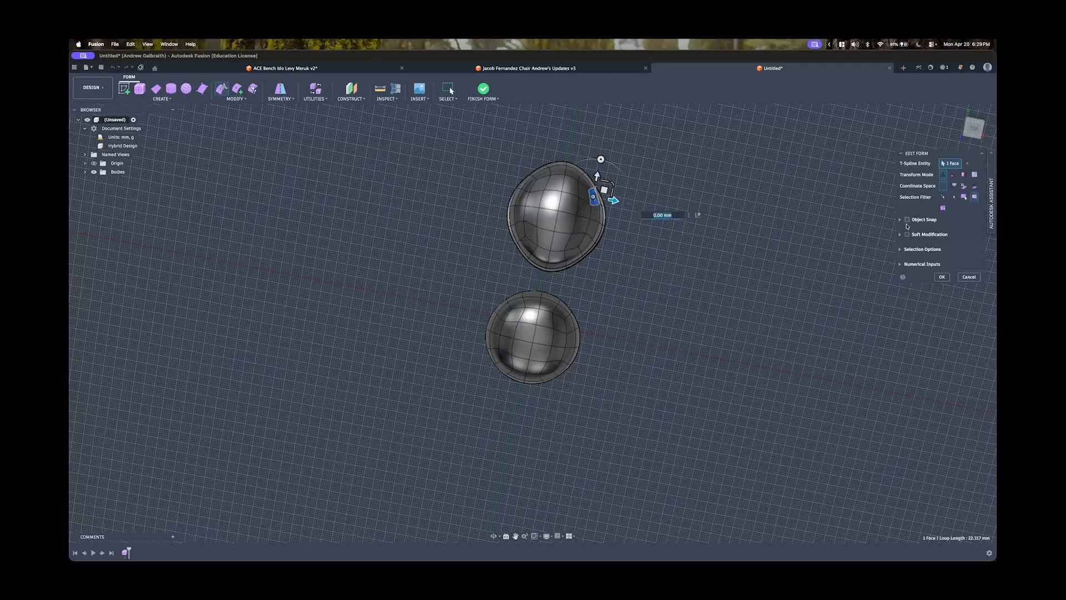
pyautogui.click(907, 234)
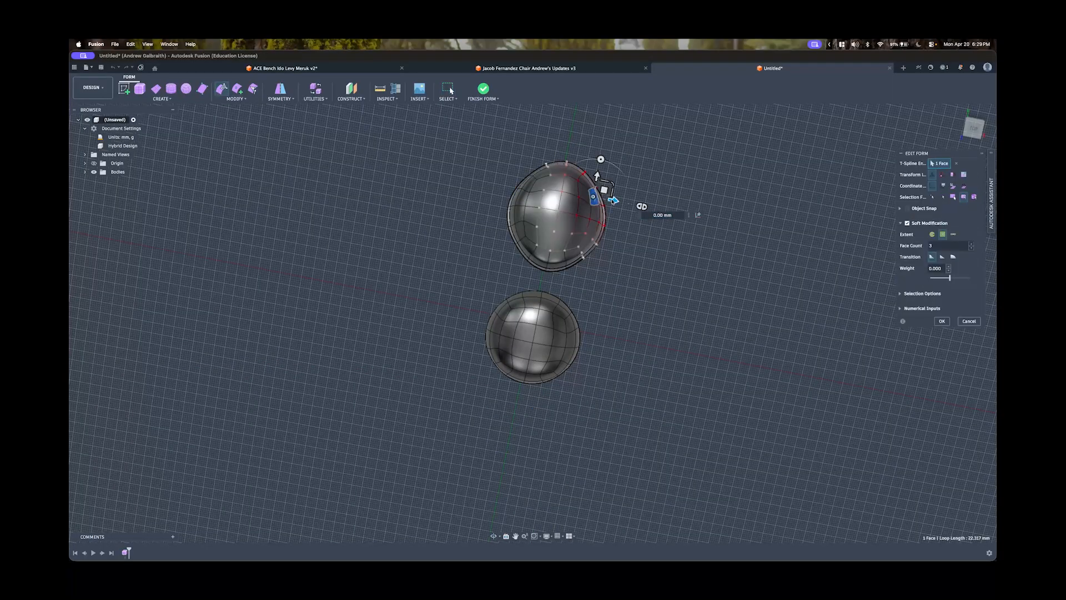
pyautogui.moveTo(605, 190); pyautogui.dragTo(614, 191)
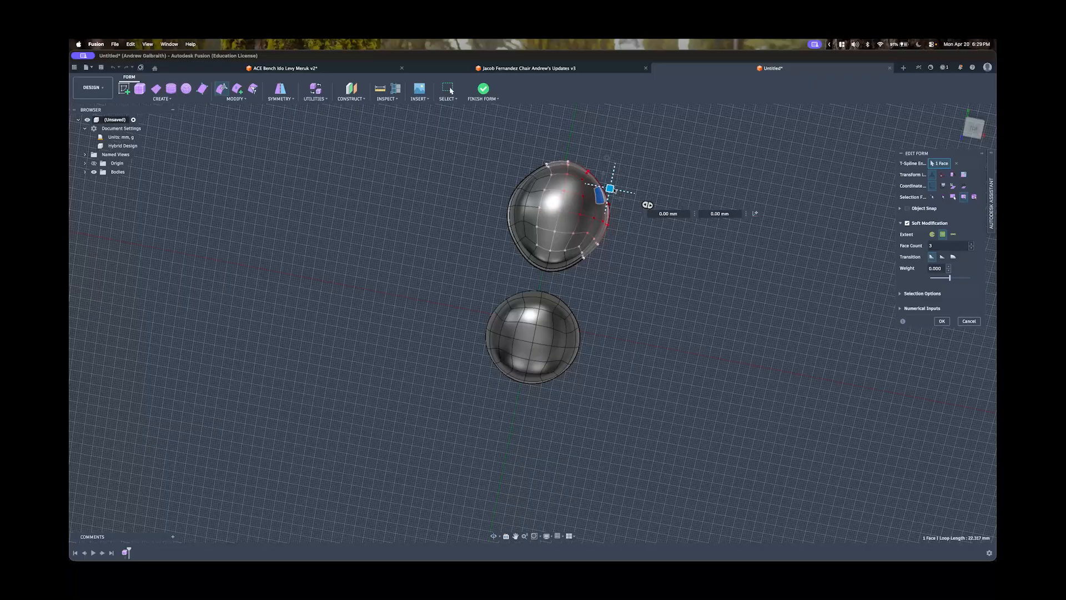
pyautogui.moveTo(609, 189); pyautogui.dragTo(510, 237)
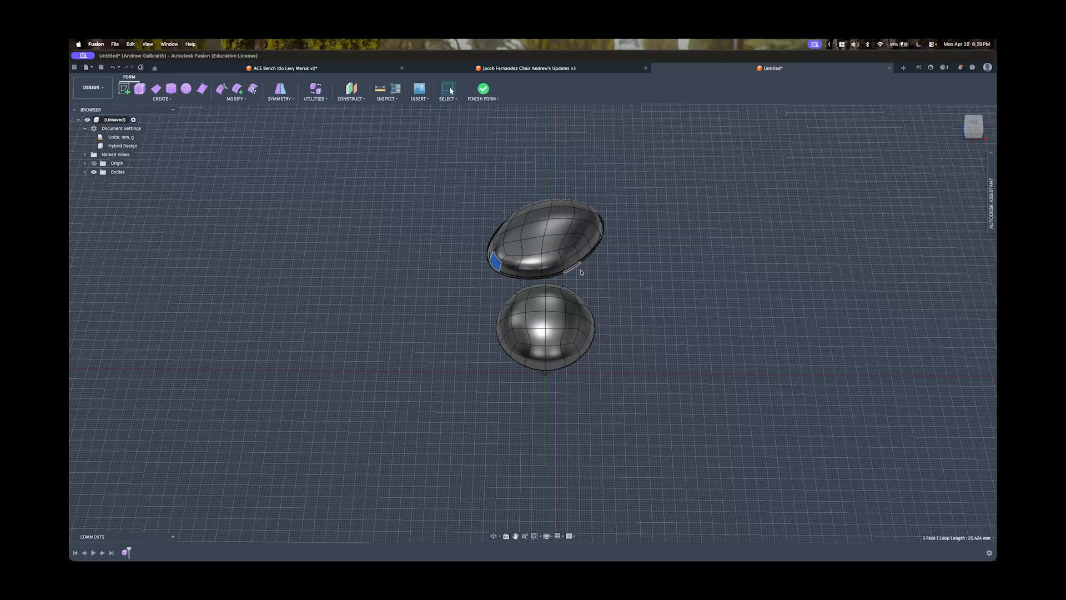
# Deselect the edited face and bring up the Symmetry options.
pyautogui.click(580, 272)
pyautogui.click(280, 100)
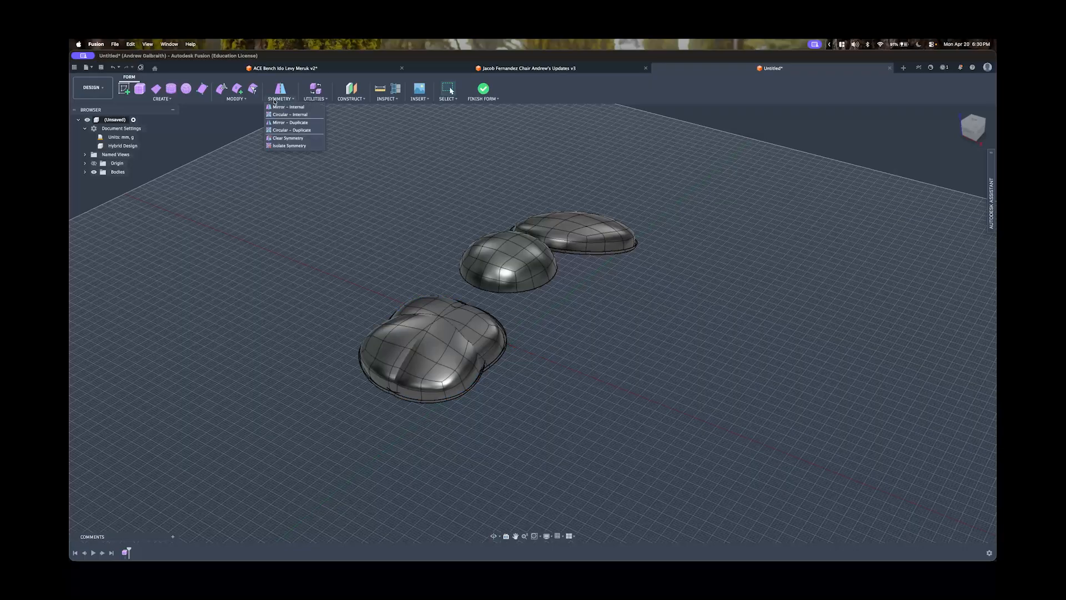
# Start Clear Symmetry and pick the front body as the one to clear.
pyautogui.click(288, 138)
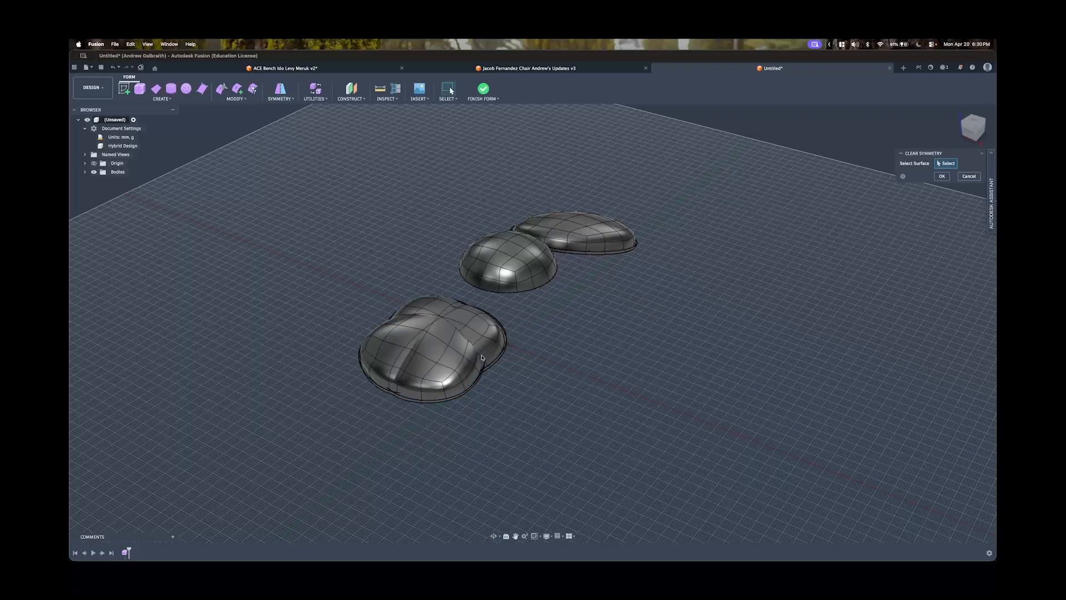
pyautogui.click(482, 358)
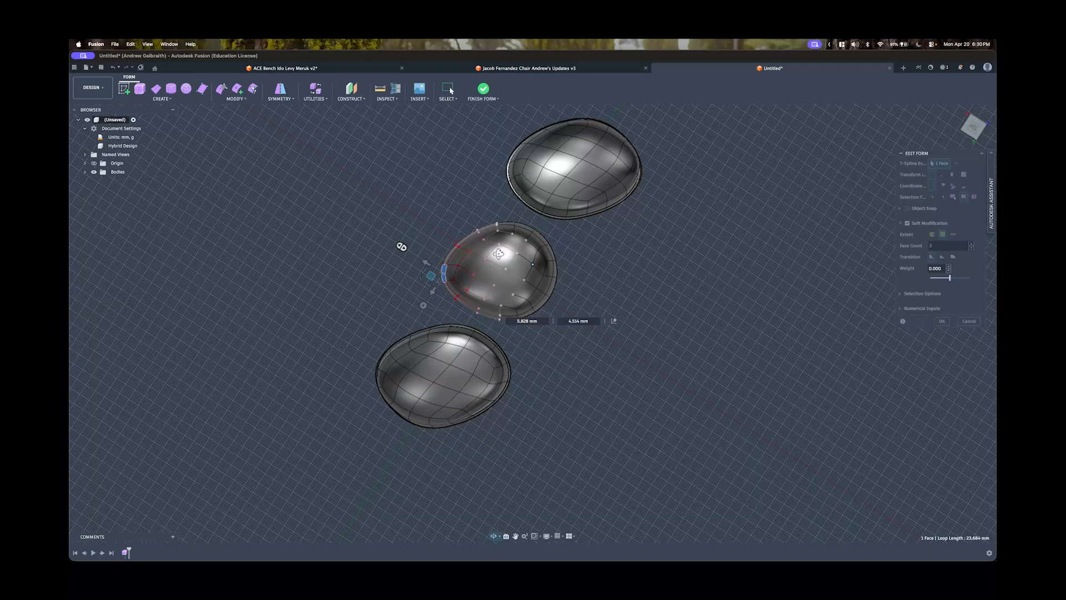
# Push the middle dome's face with Edit Form to reshape it into an oval pebble.
pyautogui.keyDown('shift'); pyautogui.moveTo(401, 247); pyautogui.dragTo(538, 246, button='middle'); pyautogui.keyUp('shift')
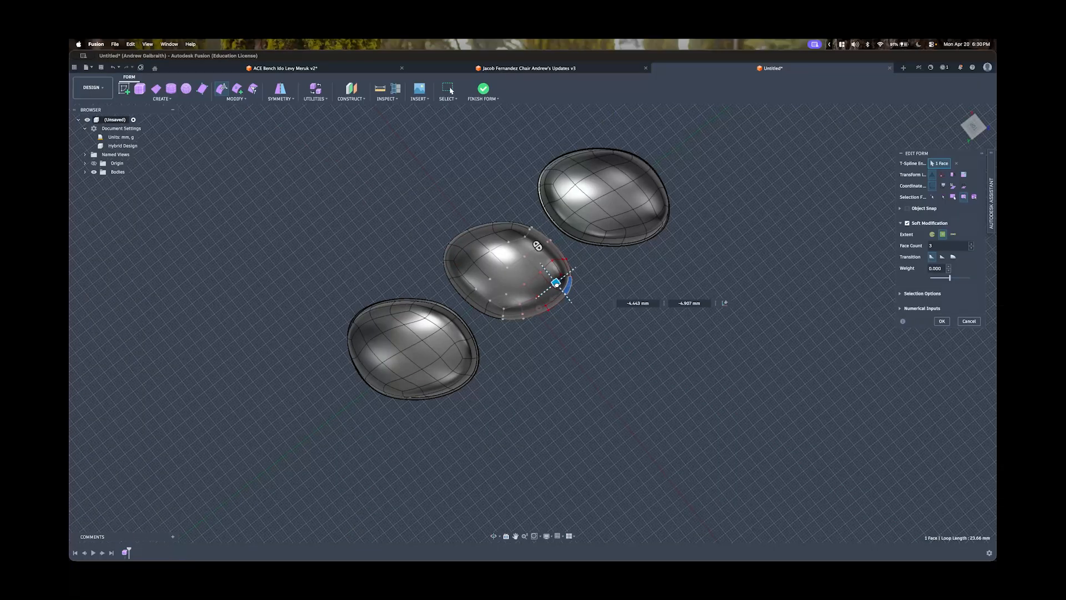
pyautogui.moveTo(557, 284); pyautogui.dragTo(559, 285)
pyautogui.click(940, 321)
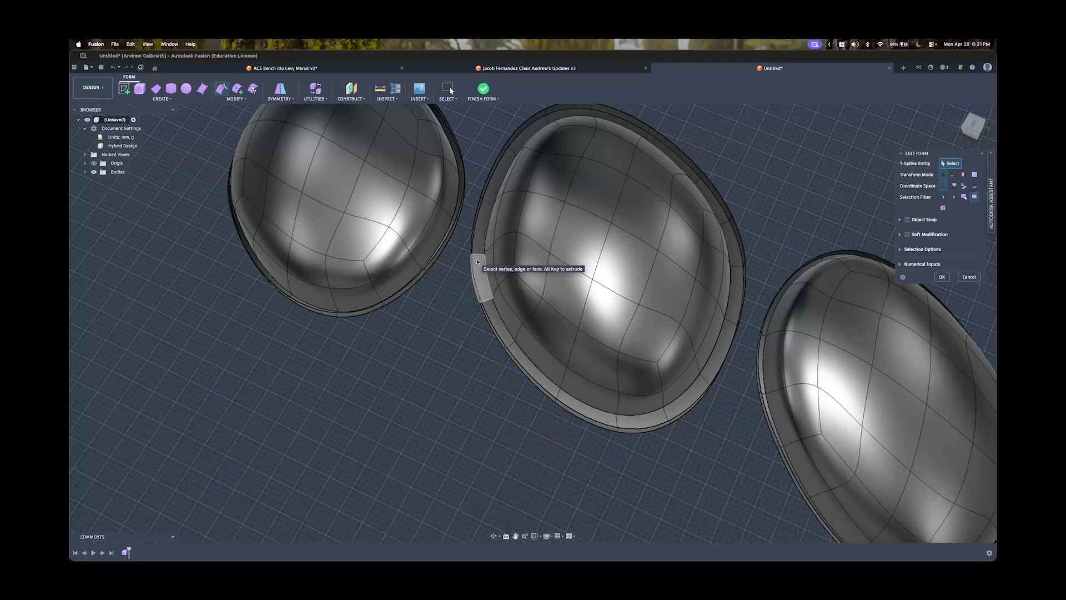
# Scale the middle pebble's rim edge loop inward to 0.897 and commit it.
pyautogui.keyDown('shift'); pyautogui.moveTo(477, 261); pyautogui.dragTo(471, 223, button='middle'); pyautogui.keyUp('shift')
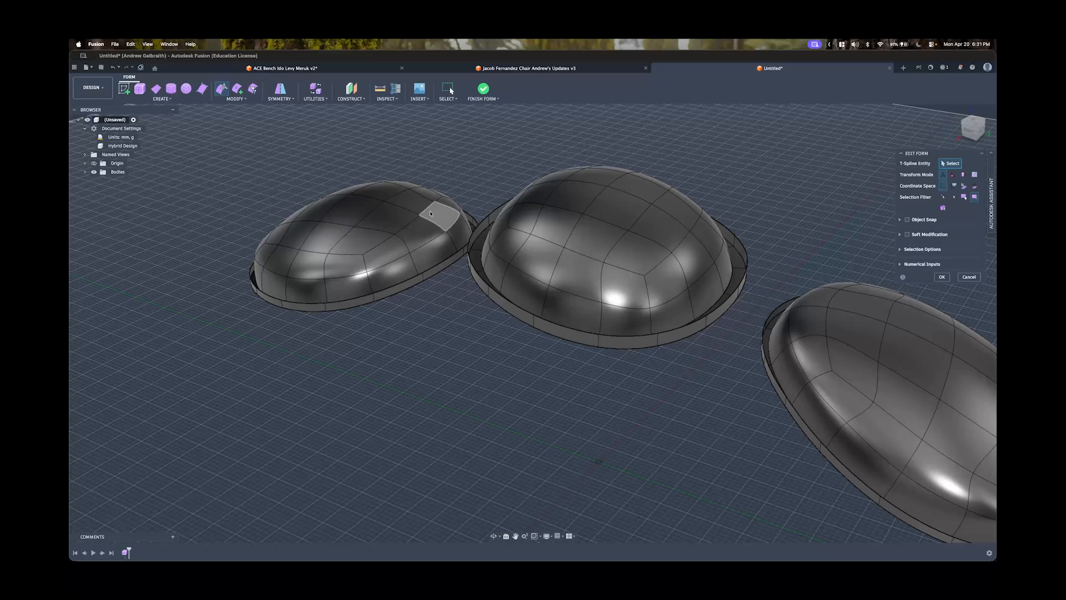
pyautogui.keyDown('shift'); pyautogui.moveTo(430, 212); pyautogui.dragTo(585, 173, button='middle'); pyautogui.keyUp('shift')
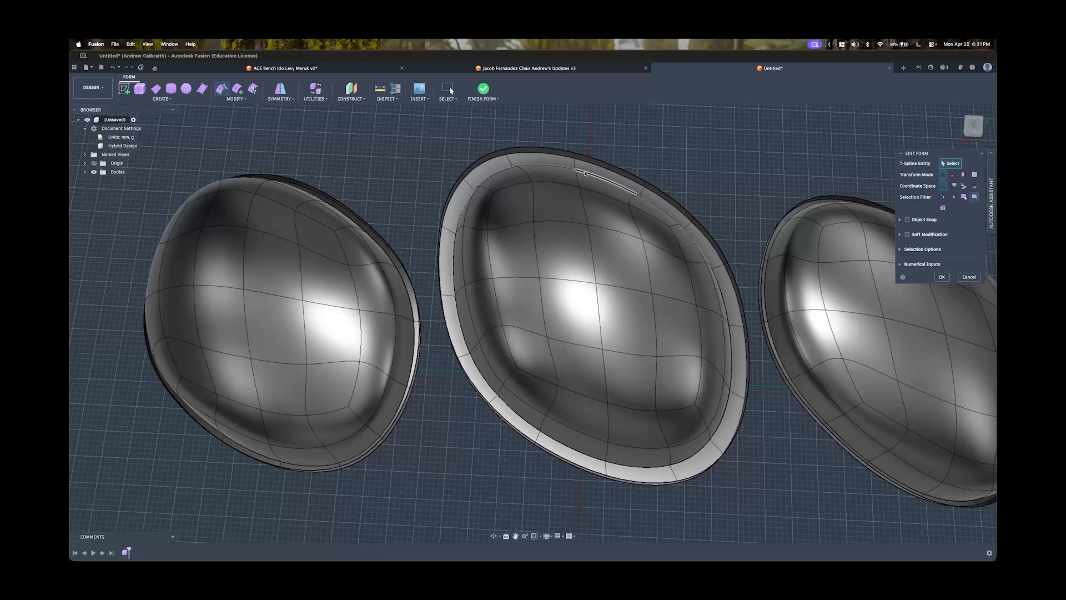
pyautogui.doubleClick(585, 174)
pyautogui.keyDown('shift'); pyautogui.moveTo(585, 173); pyautogui.dragTo(608, 305, button='middle'); pyautogui.keyUp('shift')
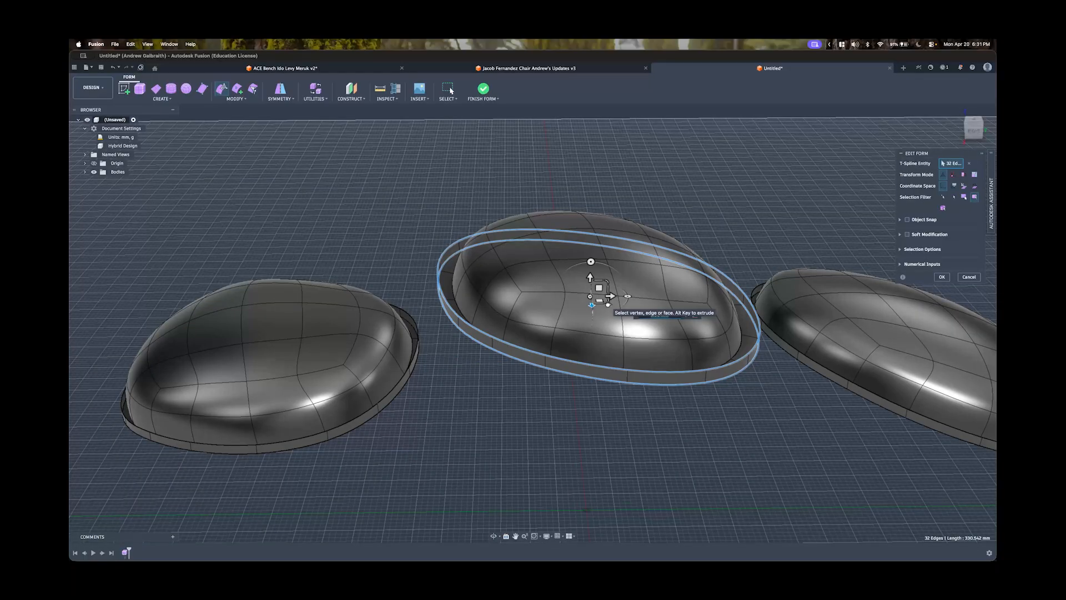
pyautogui.moveTo(608, 305); pyautogui.dragTo(602, 307)
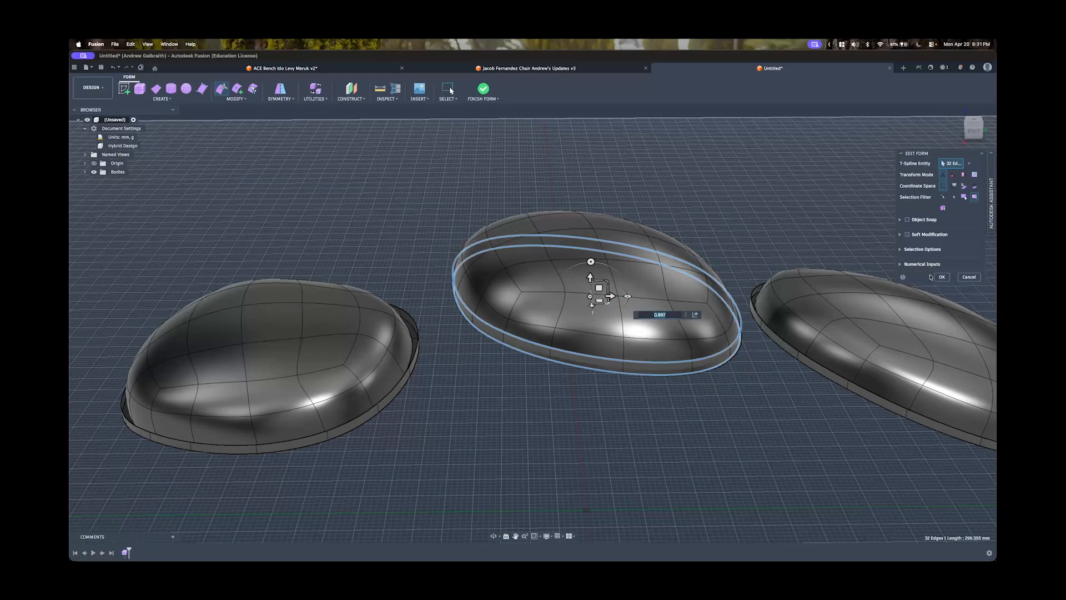
pyautogui.click(940, 276)
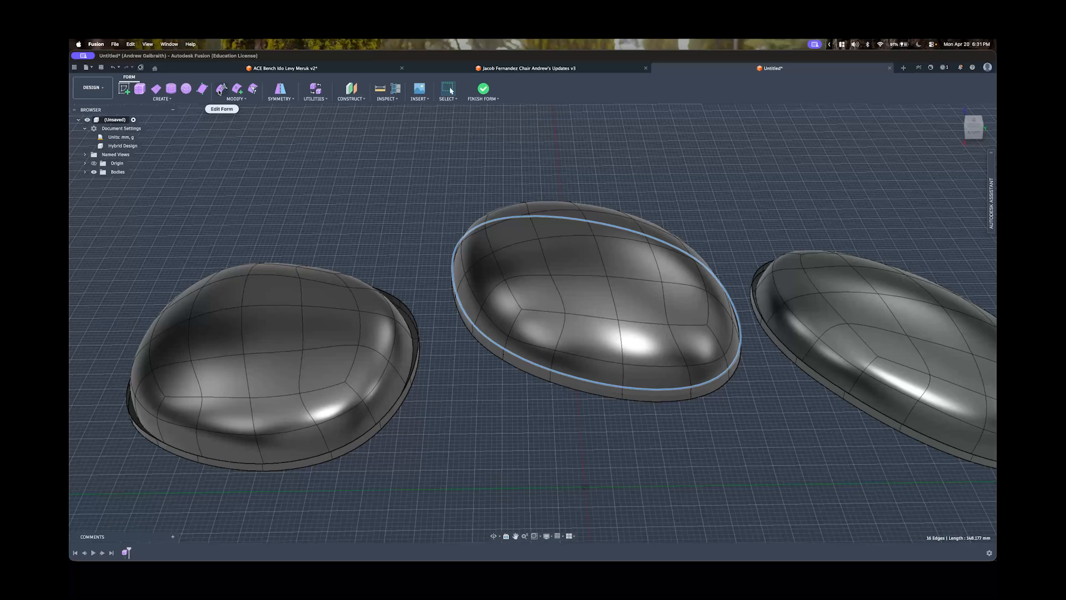
pyautogui.click(221, 89)
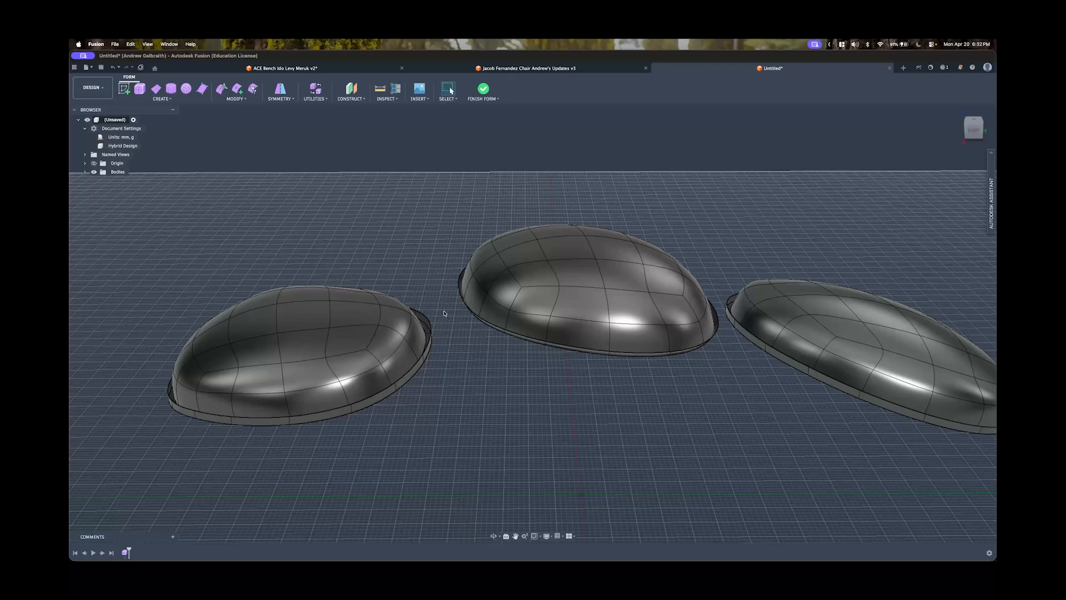
pyautogui.keyDown('shift'); pyautogui.moveTo(443, 313); pyautogui.dragTo(479, 329, button='middle'); pyautogui.keyUp('shift')
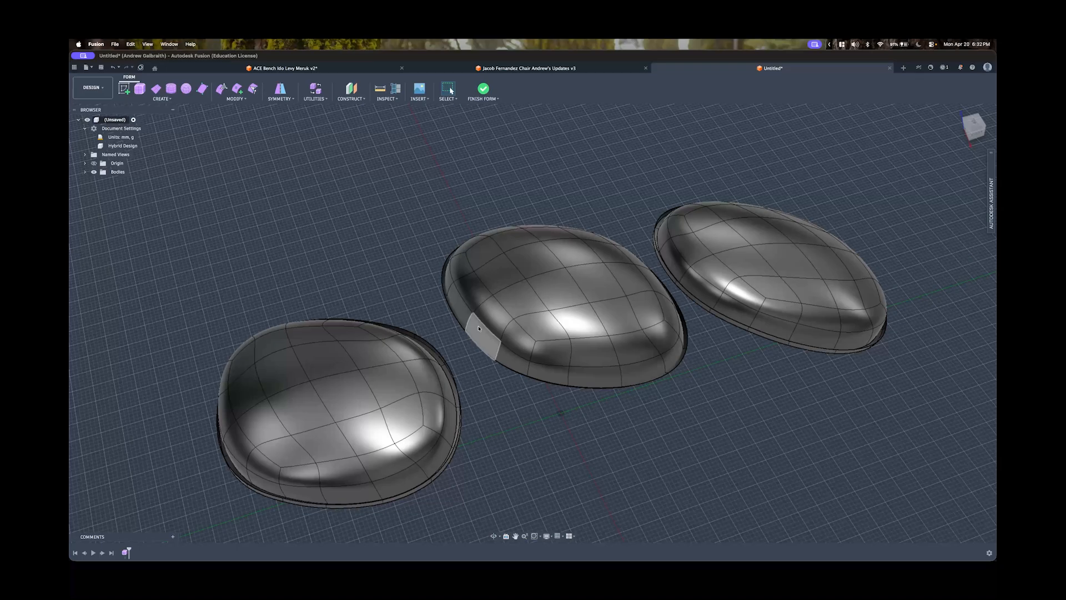
pyautogui.keyDown('shift'); pyautogui.moveTo(479, 328); pyautogui.dragTo(263, 173, button='middle'); pyautogui.keyUp('shift')
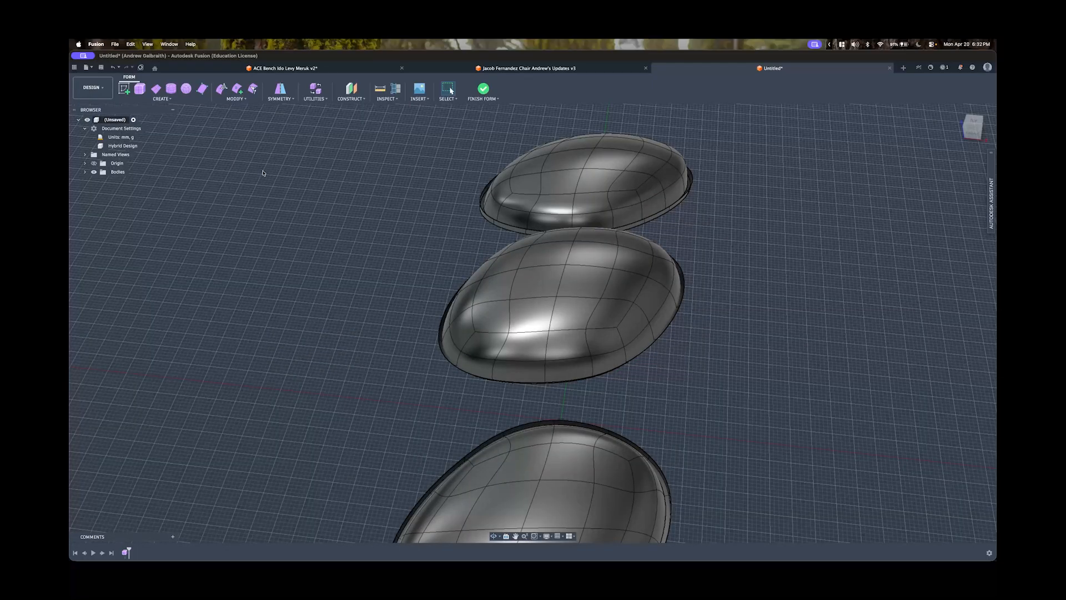
# Orbit diagonally to inspect the pebble domes on their flanges.
pyautogui.keyDown('shift'); pyautogui.moveTo(263, 173); pyautogui.dragTo(548, 395, button='middle'); pyautogui.keyUp('shift')
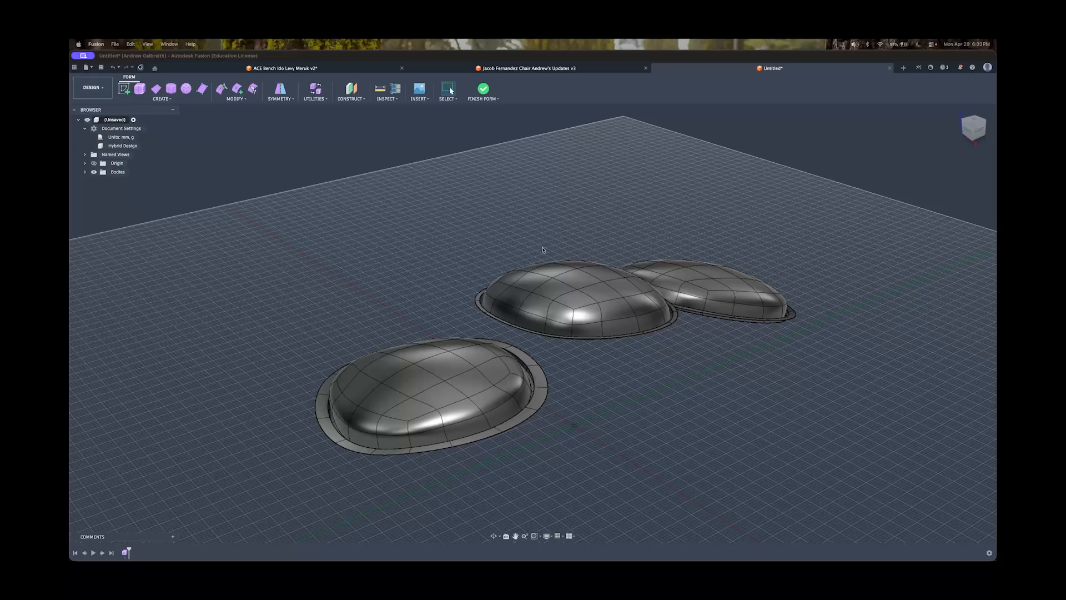
# Start Weld Vertices to merge the three flanged pebble bodies, viewed from above.
pyautogui.keyDown('shift'); pyautogui.moveTo(543, 249); pyautogui.dragTo(190, 368, button='middle'); pyautogui.keyUp('shift')
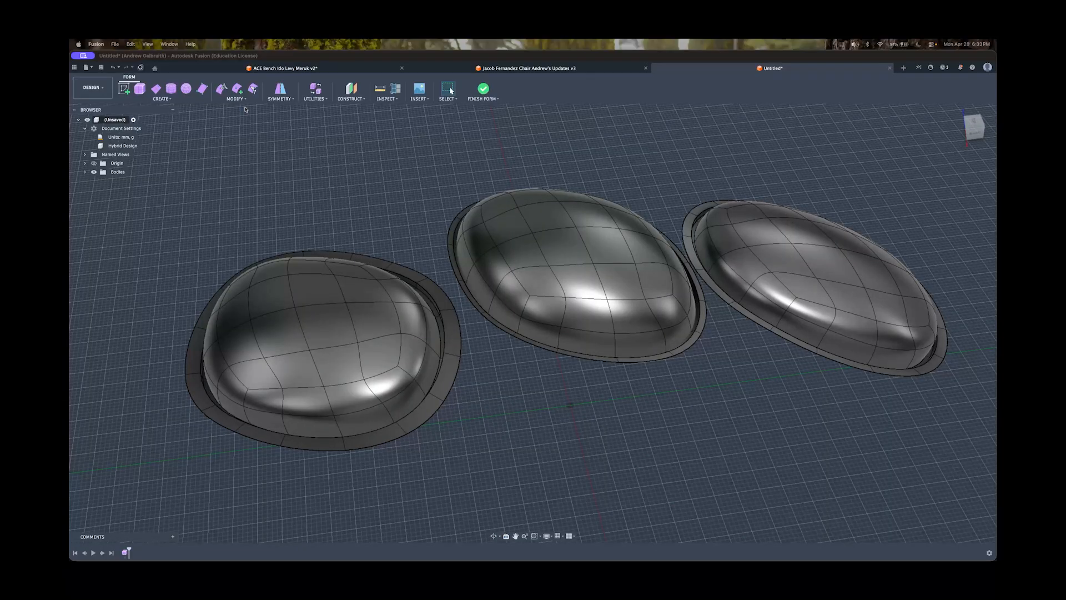
pyautogui.click(254, 89)
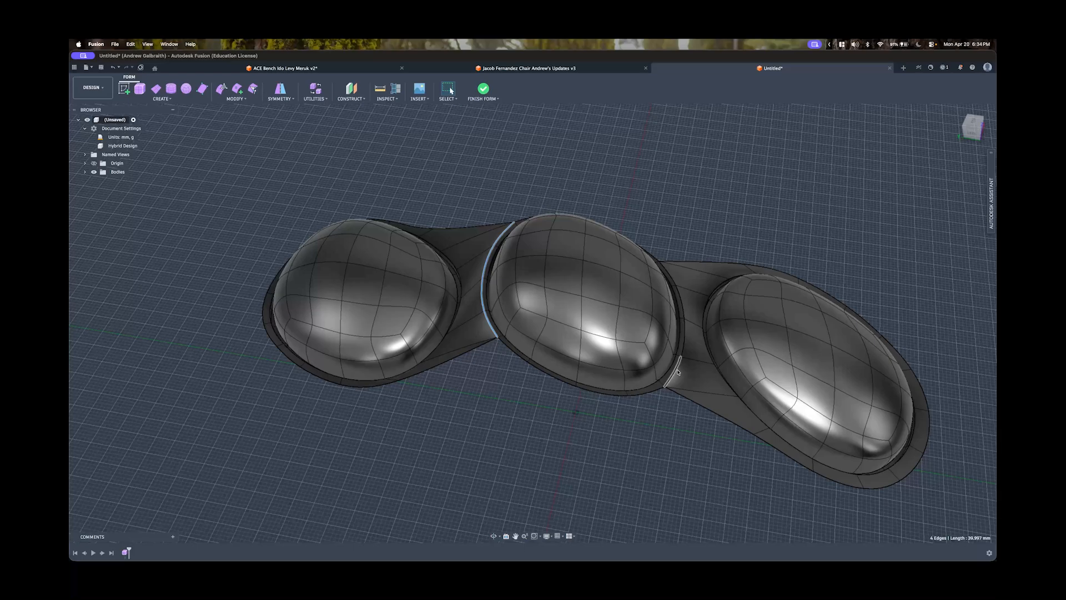
# Select the edge loop across the joined base and bring up the Modify tools list.
pyautogui.keyDown('shift'); pyautogui.moveTo(678, 372); pyautogui.dragTo(542, 408, button='middle'); pyautogui.keyUp('shift')
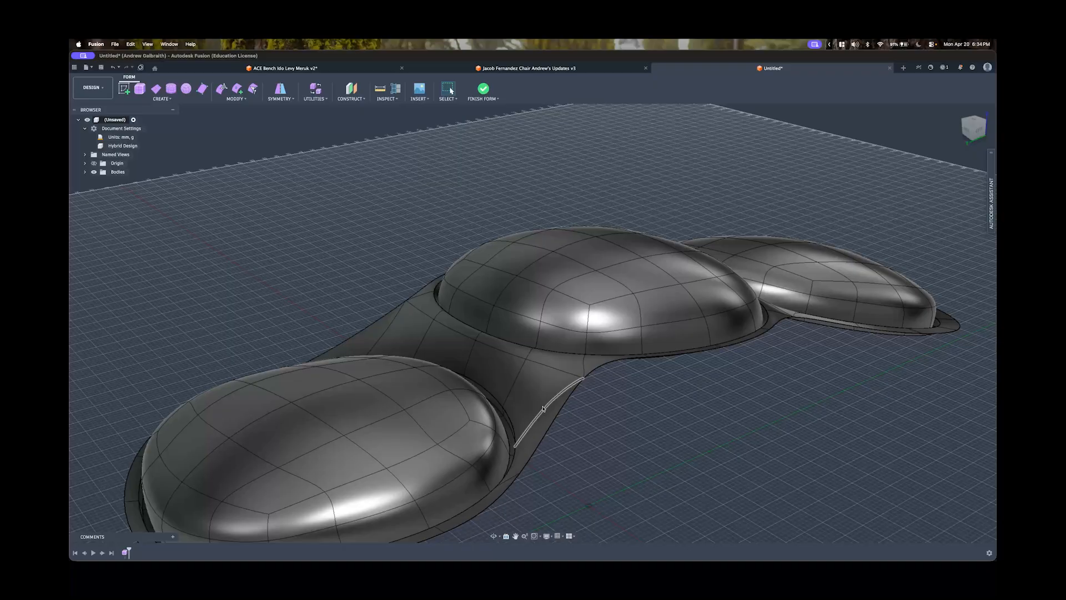
pyautogui.doubleClick(563, 372)
pyautogui.rightClick(563, 373)
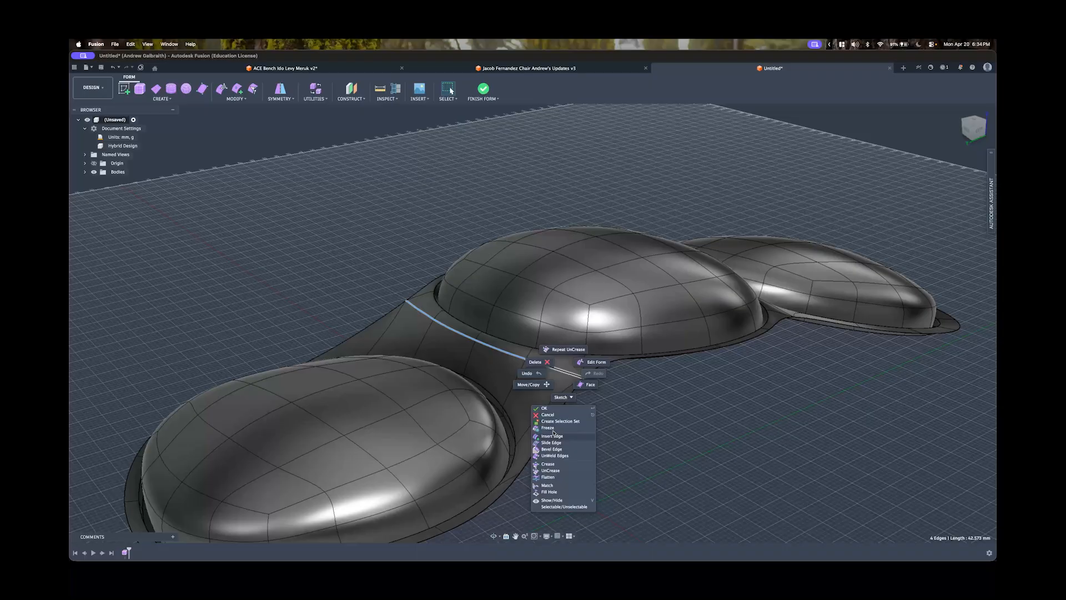
pyautogui.press('Escape')
pyautogui.click(236, 99)
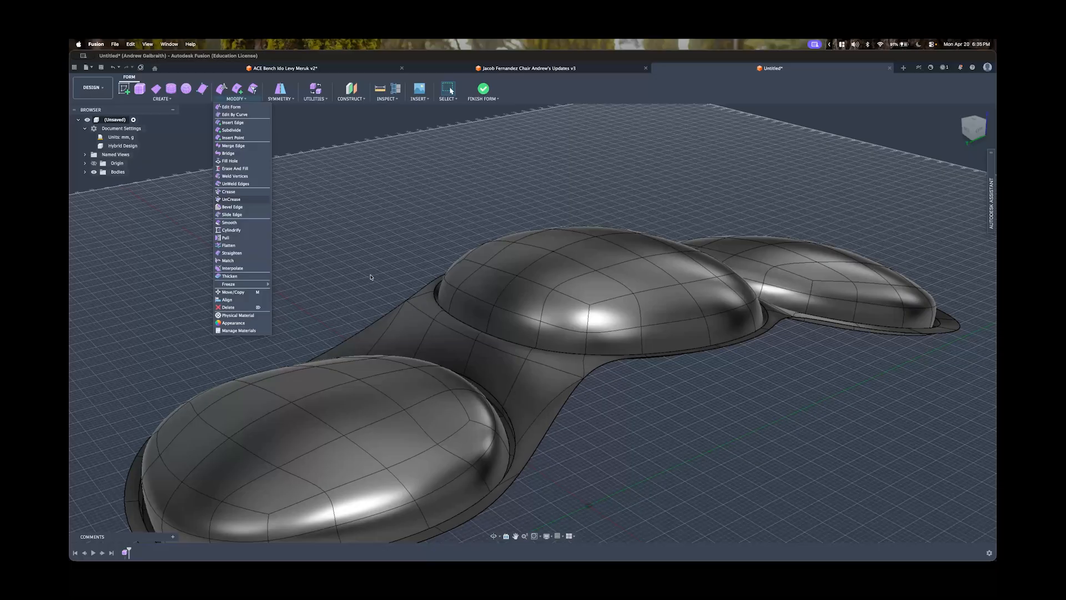
# Orbit to a higher view of the joined three-dome tray.
pyautogui.keyDown('shift'); pyautogui.moveTo(371, 277); pyautogui.dragTo(555, 353, button='middle'); pyautogui.keyUp('shift')
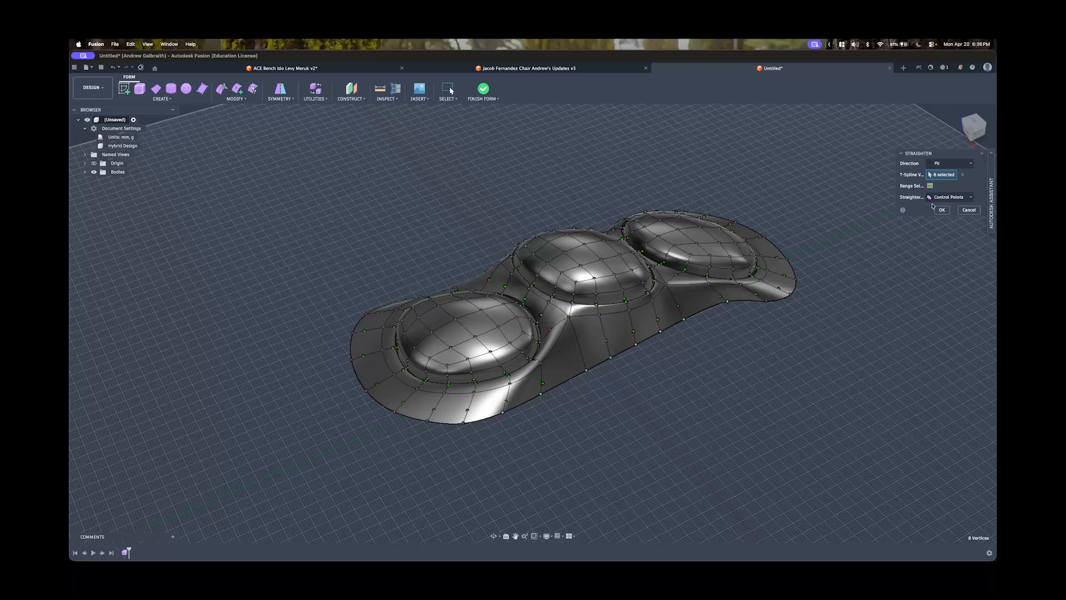
# Apply Straighten to the rim vertices, evening the bridges into a smooth outer rim.
pyautogui.click(940, 209)
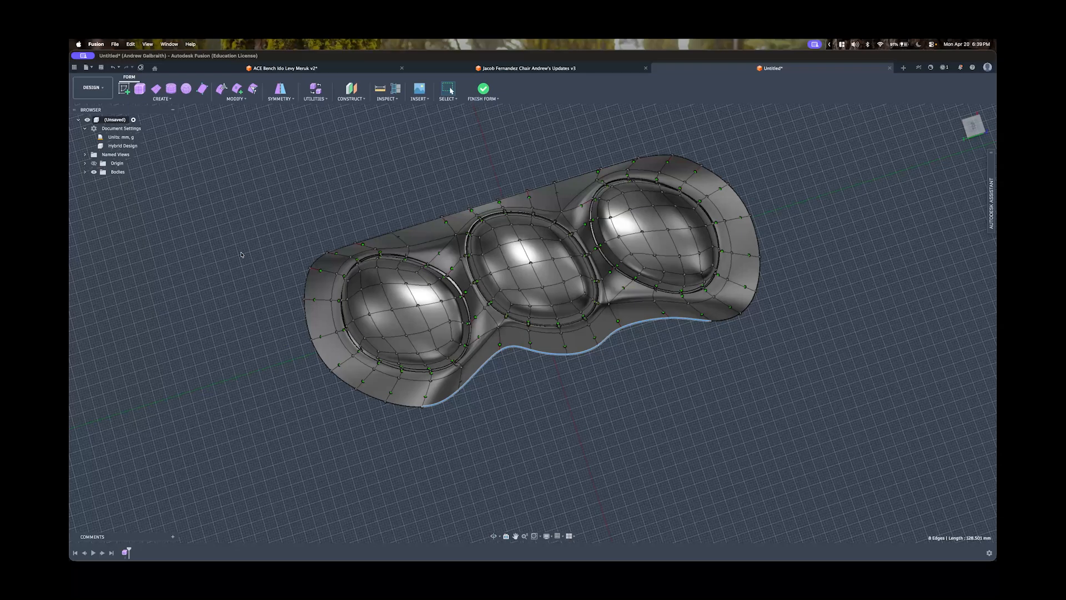
# Select the edges along the tray's bottom border.
pyautogui.click(645, 322)
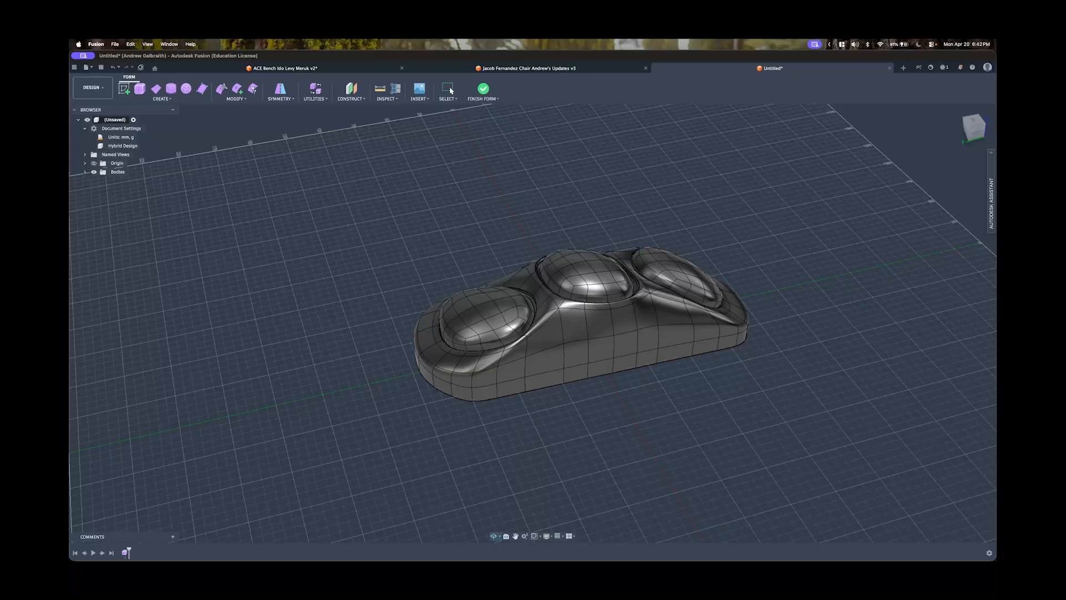
pyautogui.keyDown('shift'); pyautogui.moveTo(383, 297); pyautogui.dragTo(321, 235, button='middle'); pyautogui.keyUp('shift')
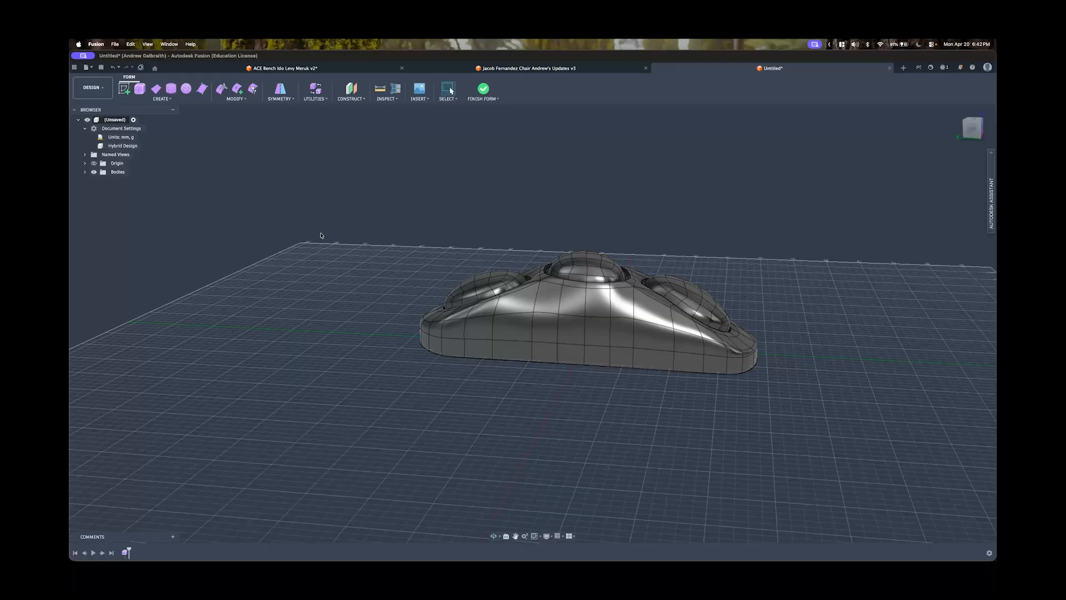
pyautogui.keyDown('shift'); pyautogui.moveTo(321, 235); pyautogui.dragTo(139, 218, button='middle'); pyautogui.keyUp('shift')
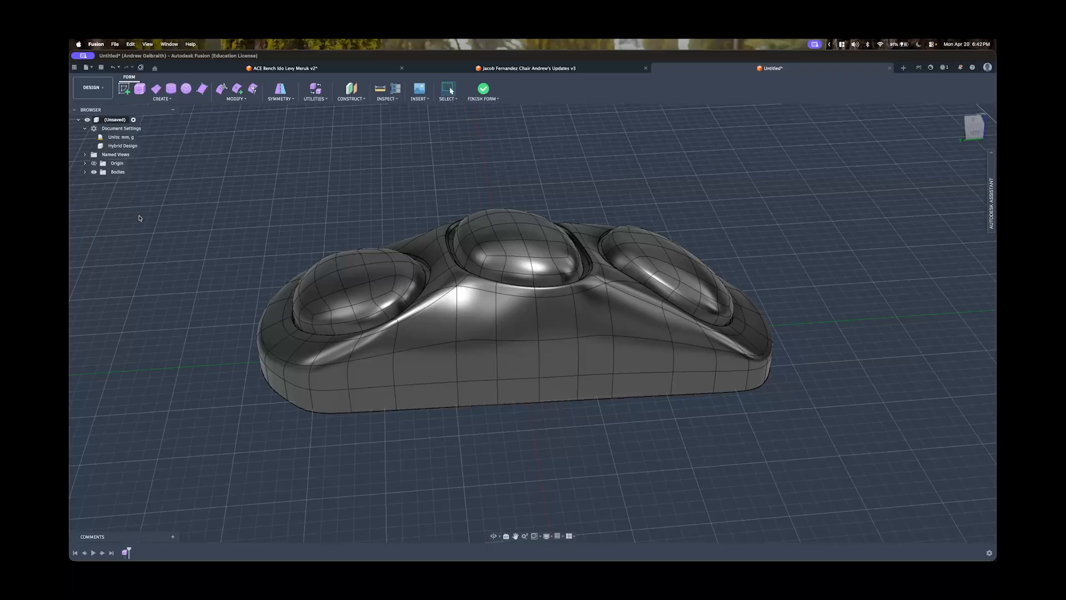
pyautogui.keyDown('shift'); pyautogui.moveTo(140, 218); pyautogui.dragTo(362, 275, button='middle'); pyautogui.keyUp('shift')
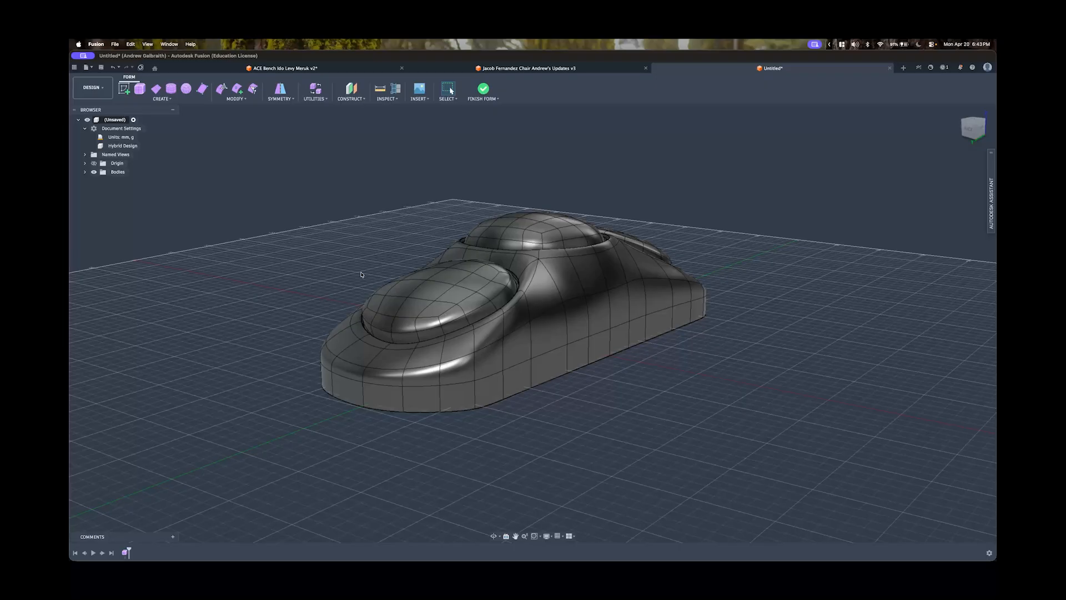
pyautogui.keyDown('shift'); pyautogui.moveTo(360, 275); pyautogui.dragTo(515, 363, button='middle'); pyautogui.keyUp('shift')
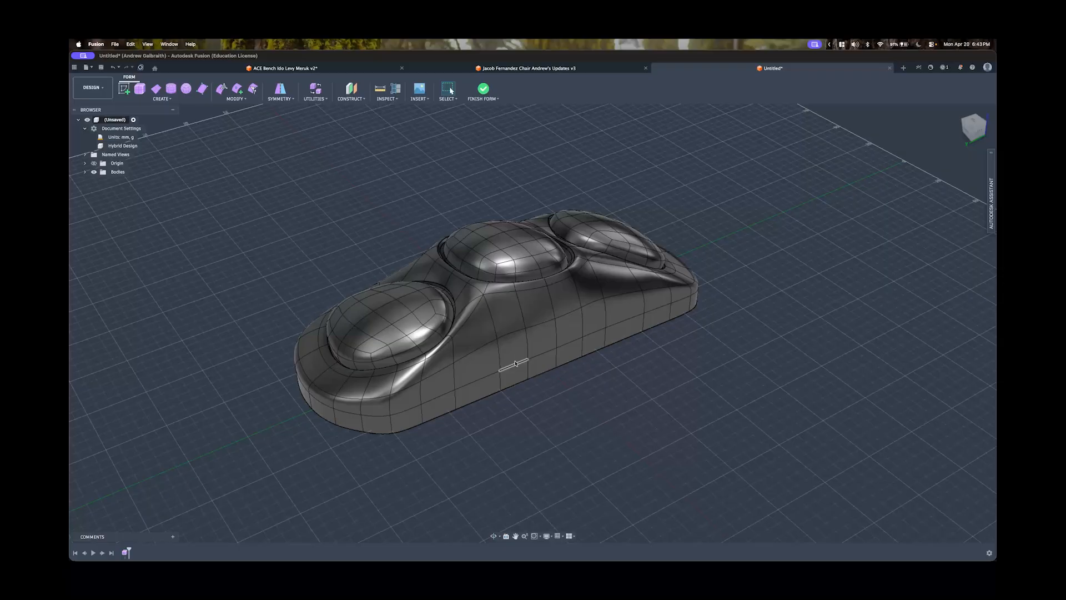
# Orbit to a low, side-on view of the tray.
pyautogui.keyDown('shift'); pyautogui.moveTo(515, 364); pyautogui.dragTo(417, 287, button='middle'); pyautogui.keyUp('shift')
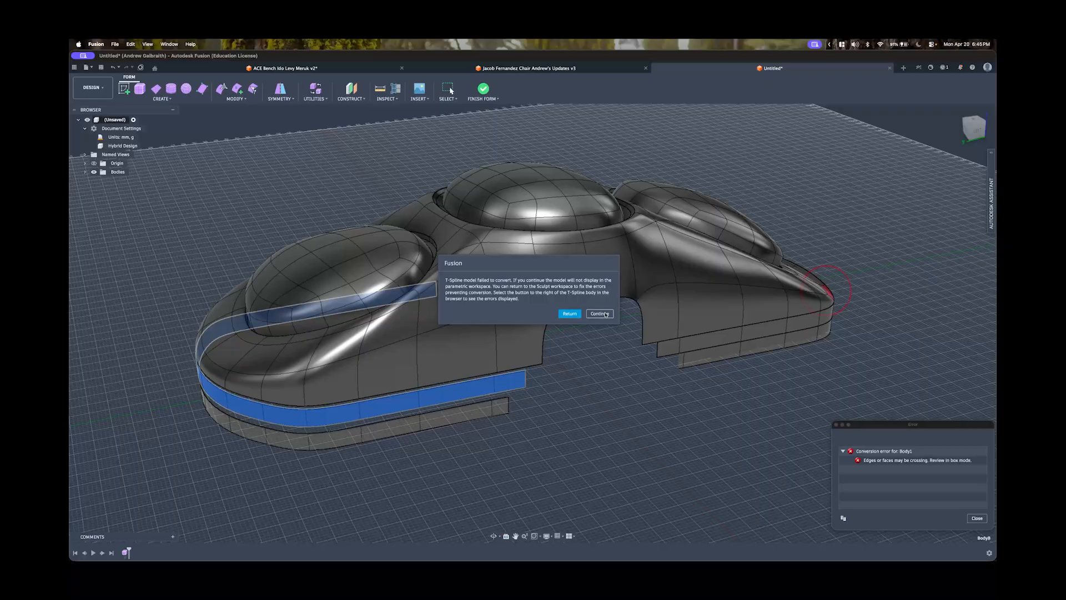
# Dismiss the T-Spline conversion failure message.
pyautogui.click(599, 314)
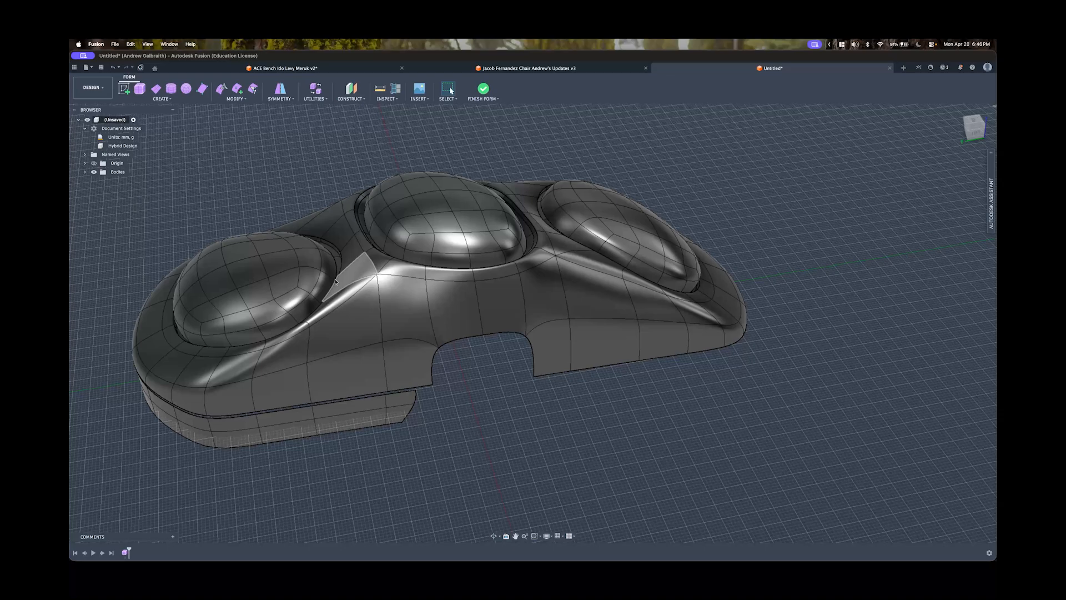
pyautogui.keyDown('shift'); pyautogui.moveTo(335, 281); pyautogui.dragTo(249, 310, button='middle'); pyautogui.keyUp('shift')
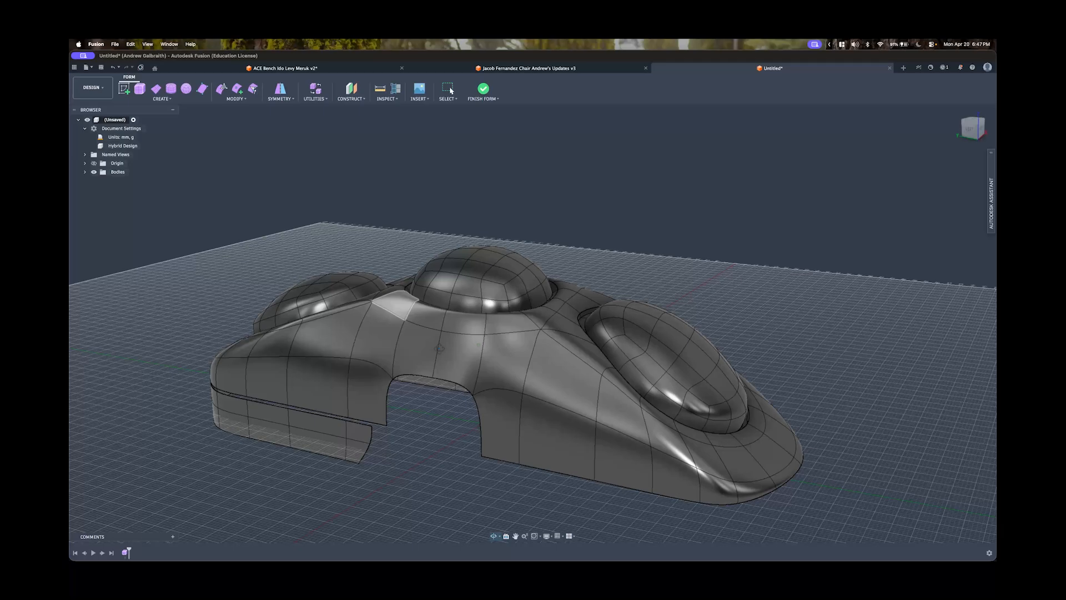
pyautogui.keyDown('shift'); pyautogui.moveTo(439, 349); pyautogui.dragTo(481, 325, button='middle'); pyautogui.keyUp('shift')
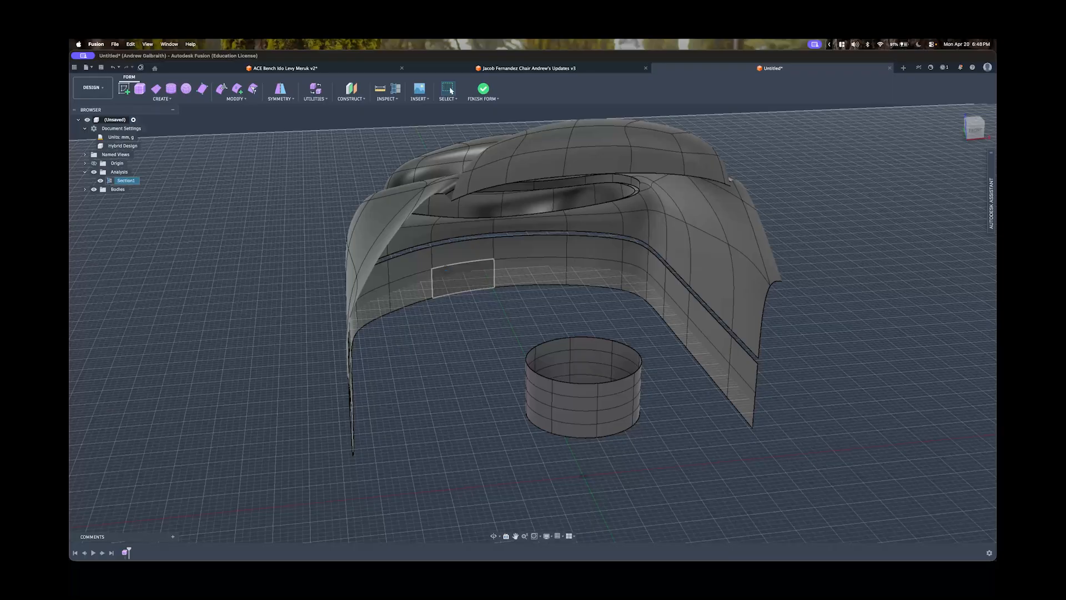
# Orbit the view around the sectioned tray to see the cylinder in front of it.
pyautogui.keyDown('shift'); pyautogui.moveTo(446, 271); pyautogui.dragTo(393, 189, button='middle'); pyautogui.keyUp('shift')
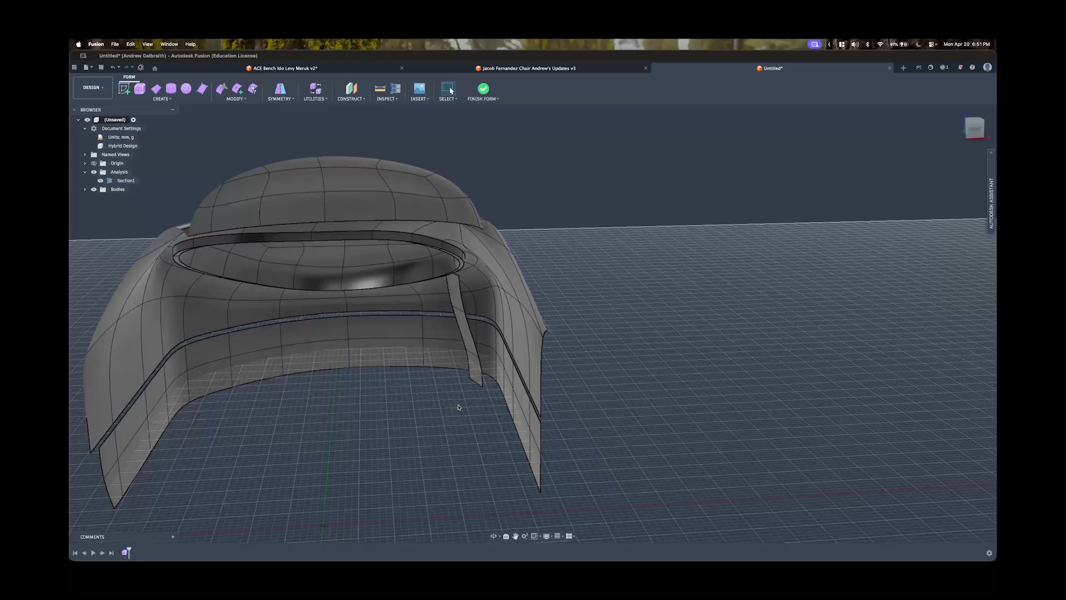
# Orbit to a lower angle to inspect the tray's cut wall and inner ledge.
pyautogui.keyDown('shift'); pyautogui.moveTo(459, 406); pyautogui.dragTo(436, 314, button='middle'); pyautogui.keyUp('shift')
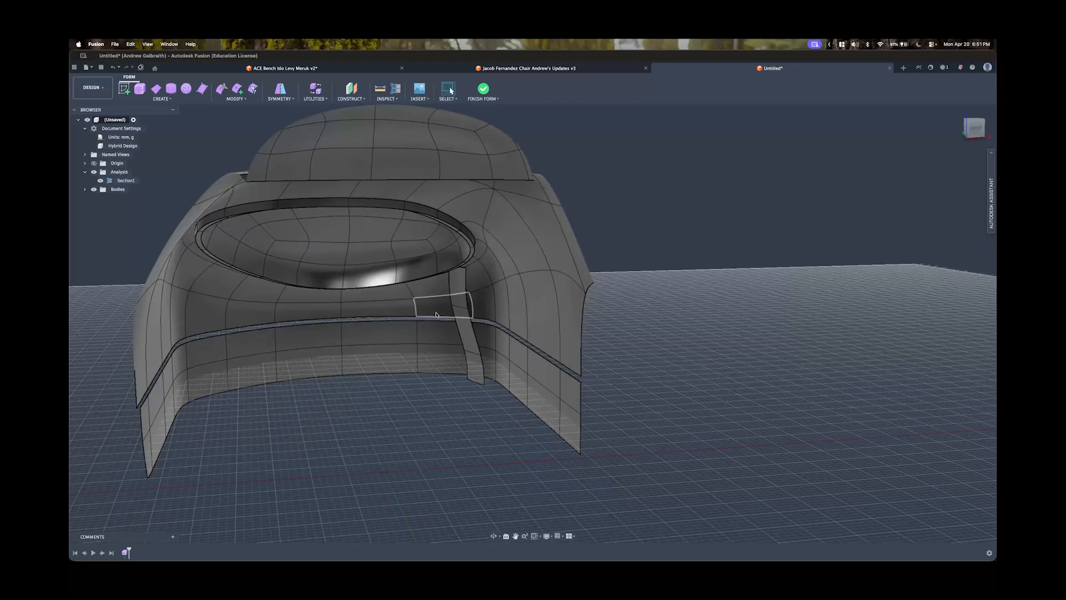
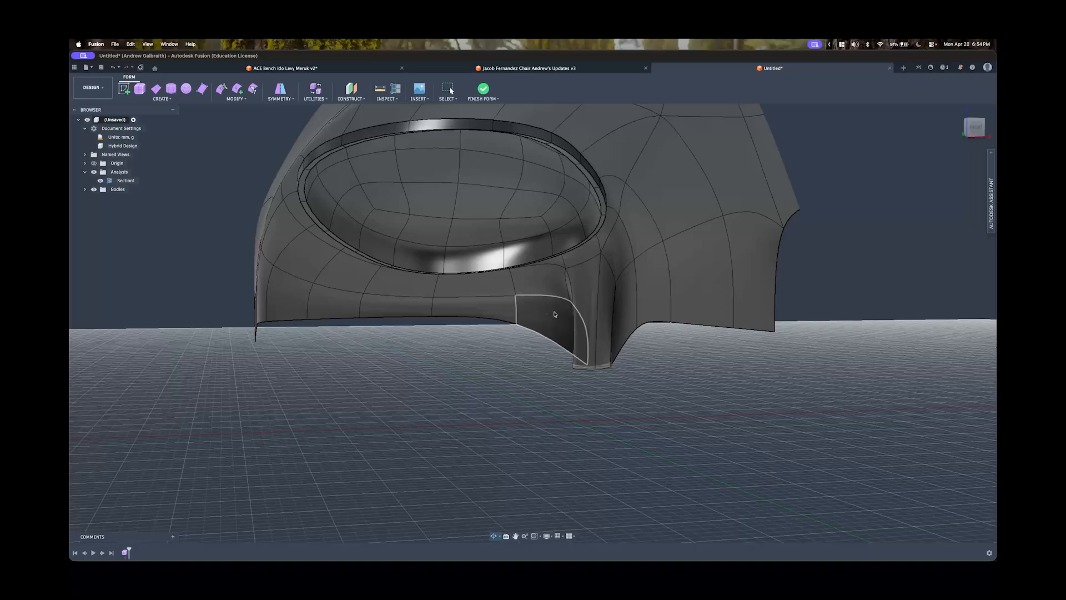
# Turn off the Section1 analysis to reveal the whole bench with its oval seat recess.
pyautogui.keyDown('shift'); pyautogui.moveTo(554, 314); pyautogui.dragTo(435, 362, button='middle'); pyautogui.keyUp('shift')
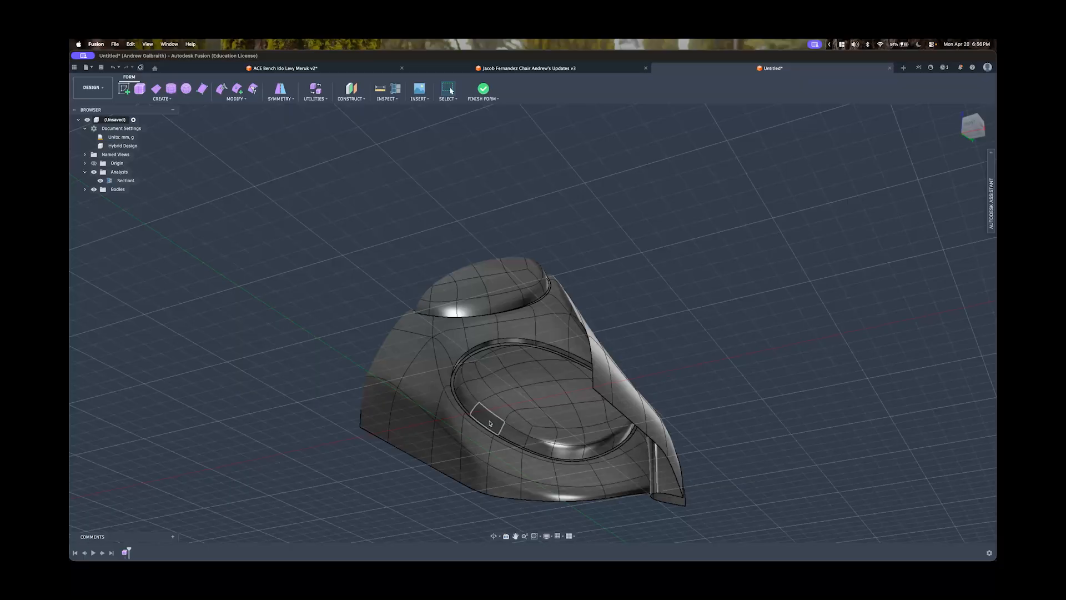
pyautogui.click(100, 180)
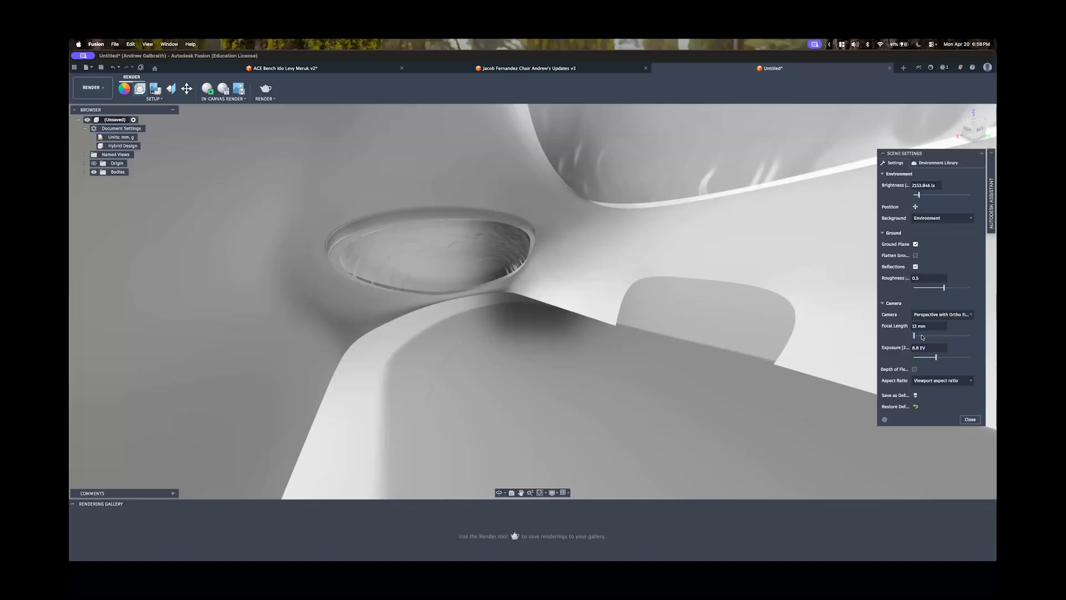
# Set the camera focal length to 35 mm and start rotating the environment lighting.
pyautogui.click(920, 336)
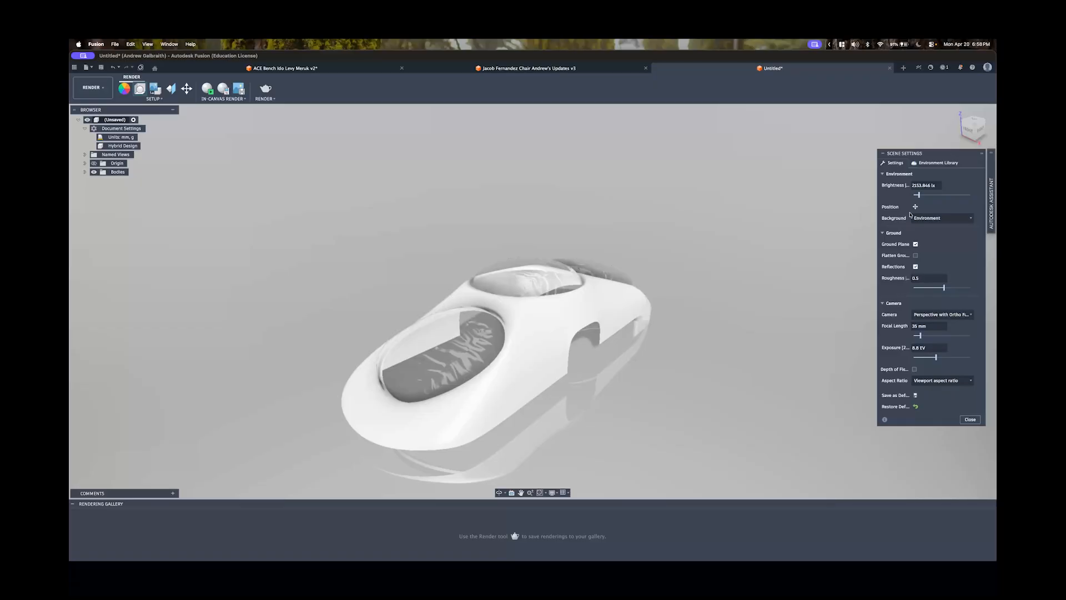
pyautogui.click(915, 207)
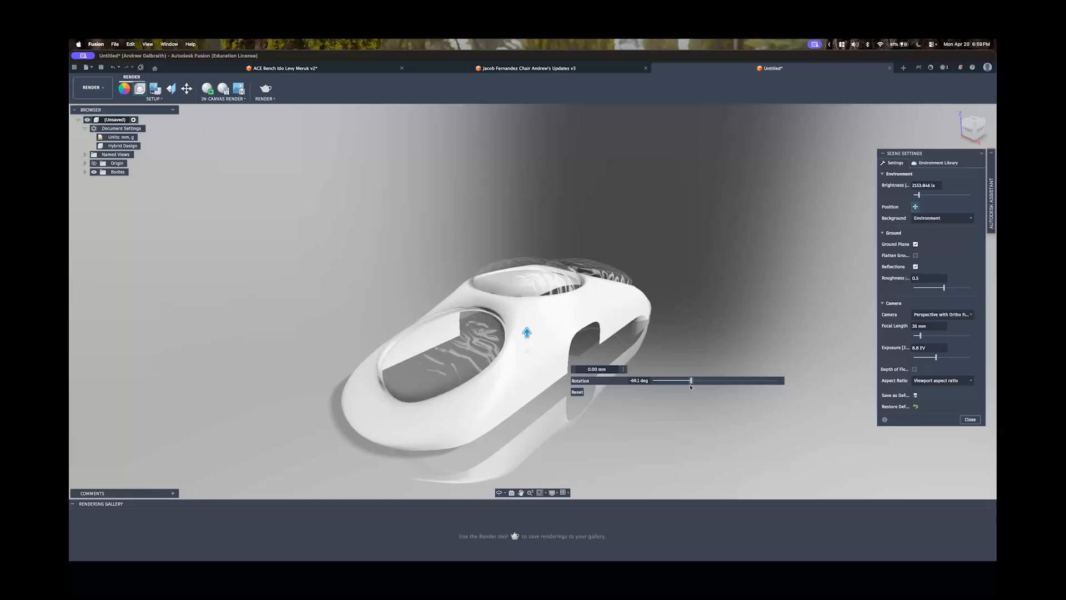